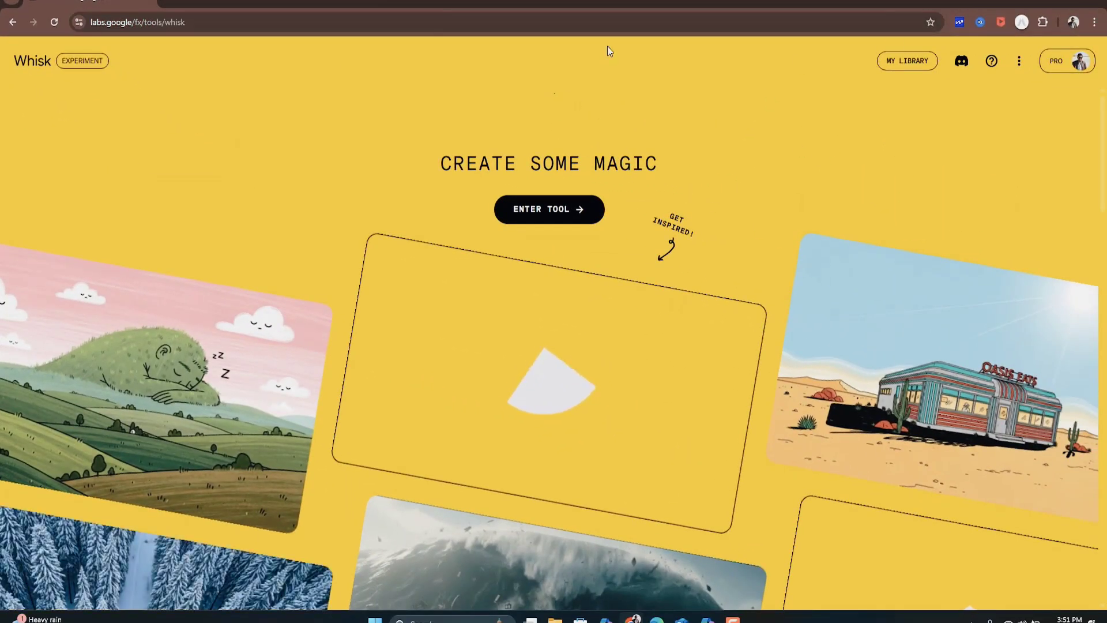
Check the account's AI credits and enter the Whisk creation tool.
click(1064, 69)
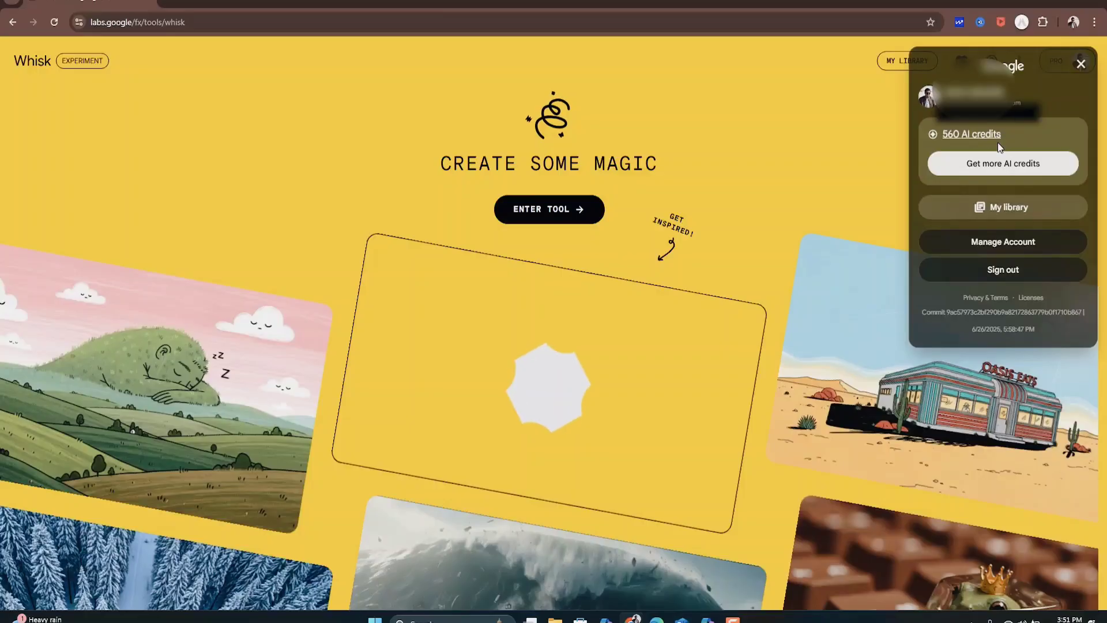
click(770, 245)
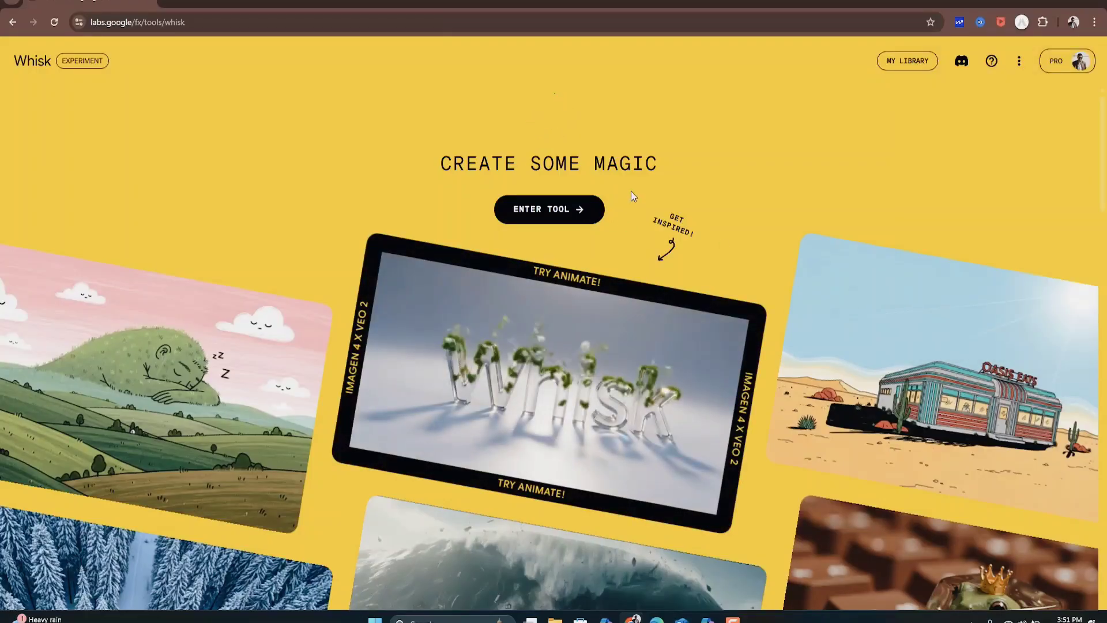
click(581, 214)
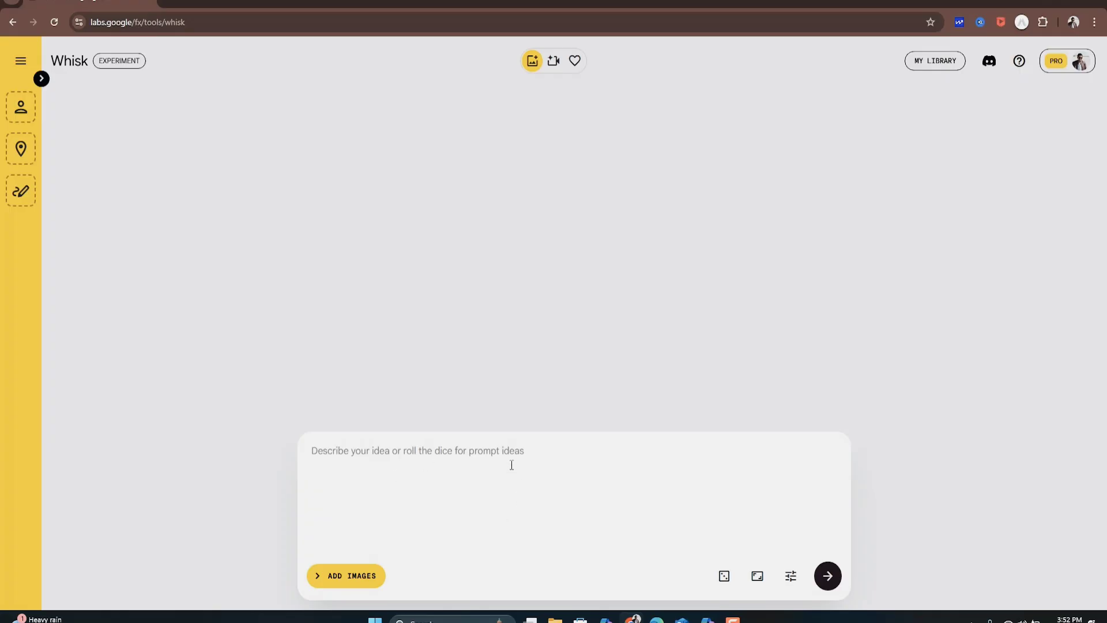
Show the image inputs, examine the subject, scene and style slots, and hide them again.
click(323, 576)
mouse_move(94, 146)
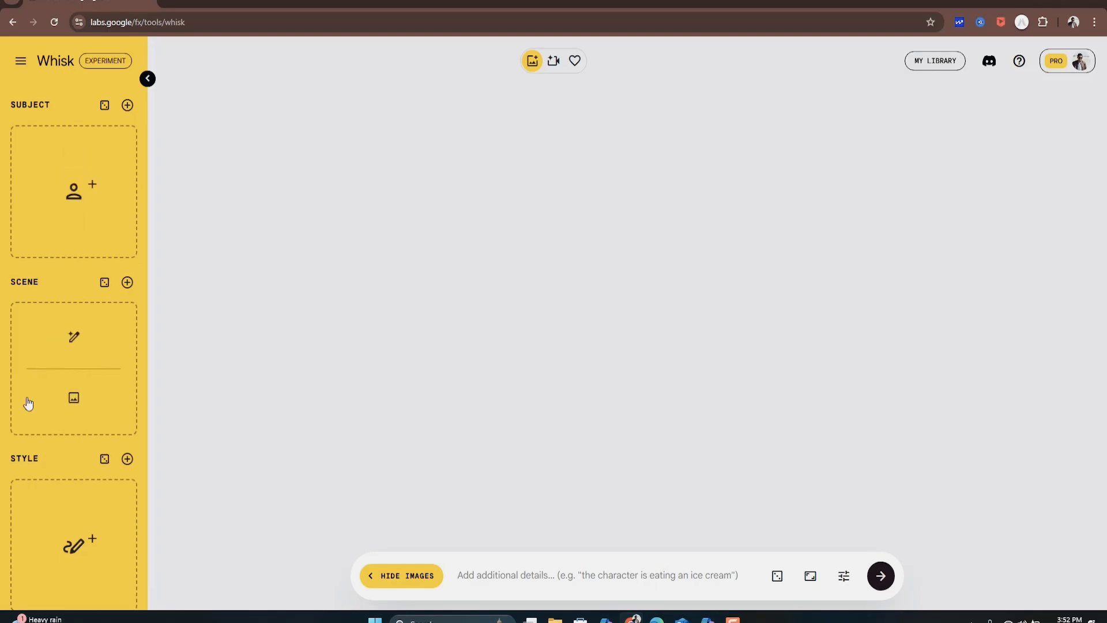
mouse_move(40, 536)
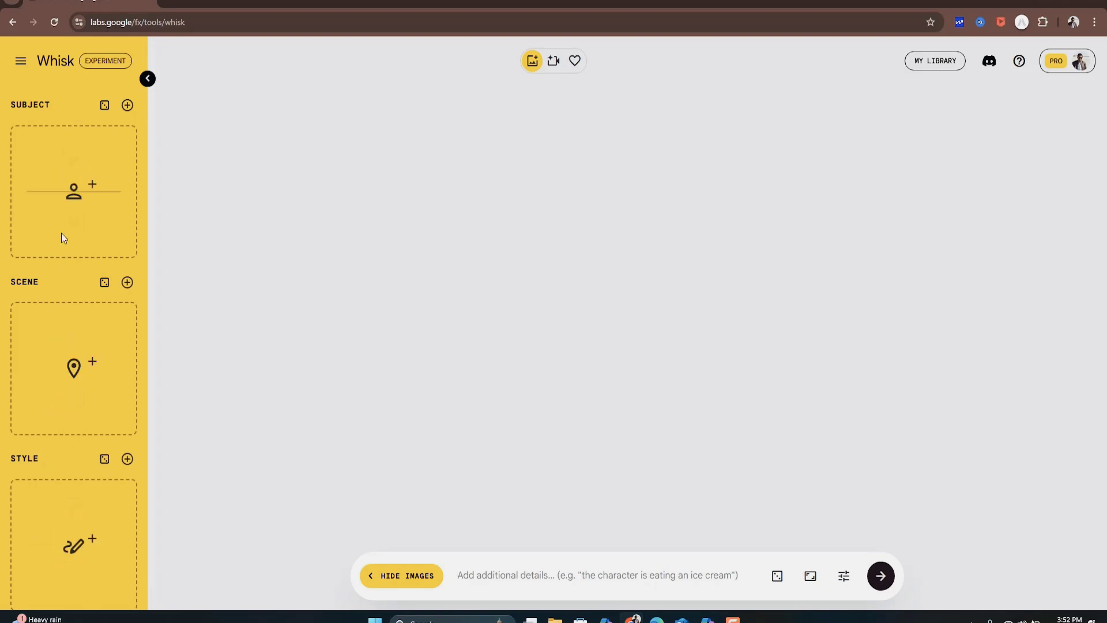
mouse_move(104, 397)
mouse_move(92, 532)
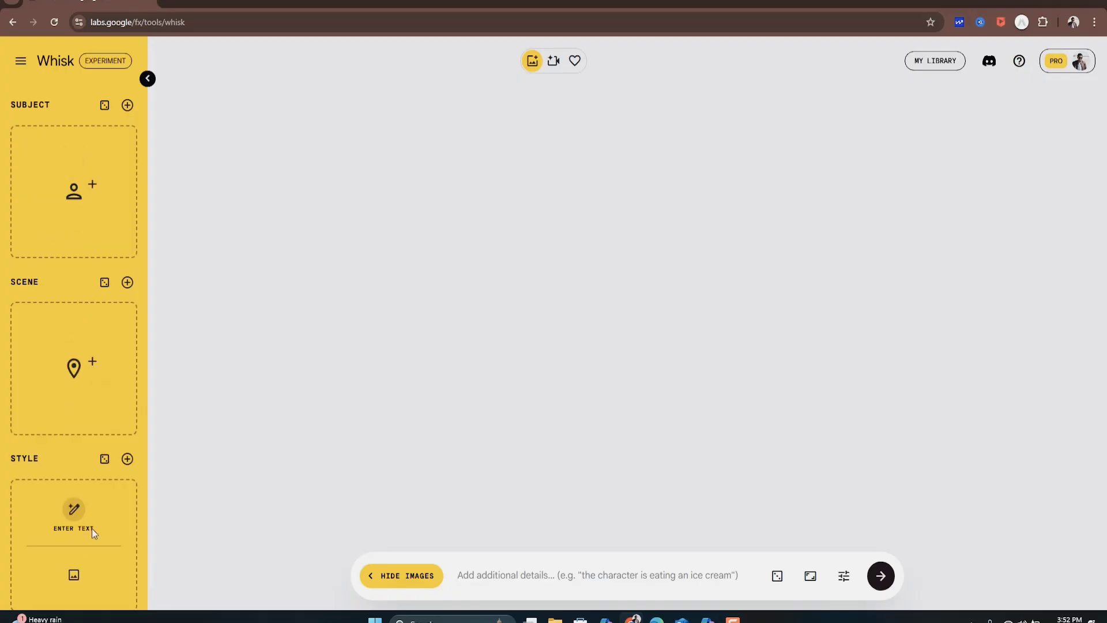
scroll(80, 480, down, 1)
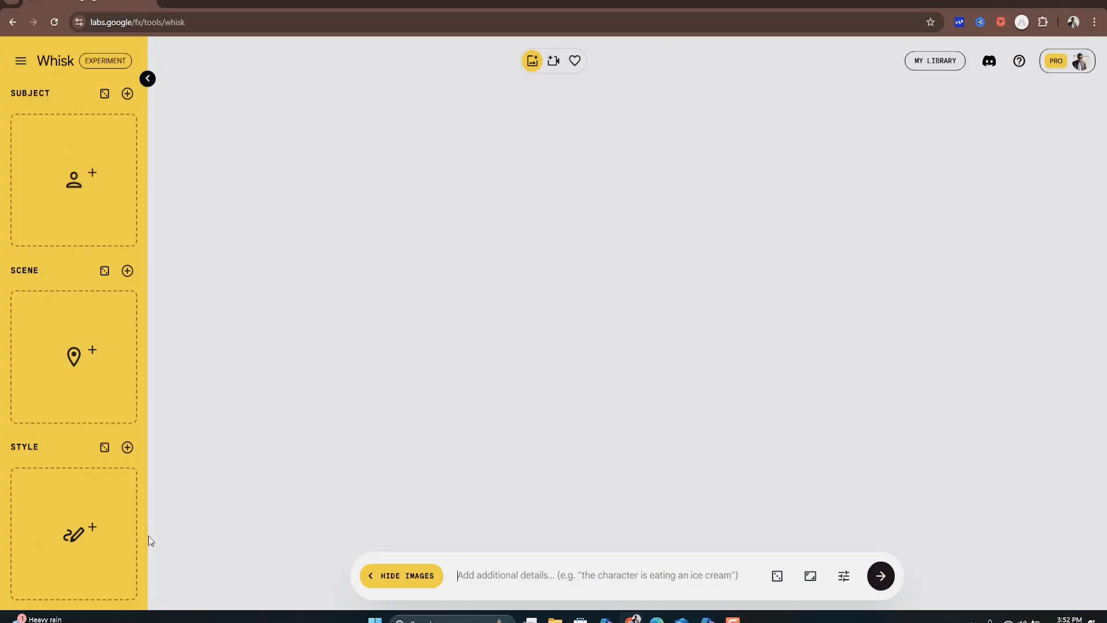
click(147, 78)
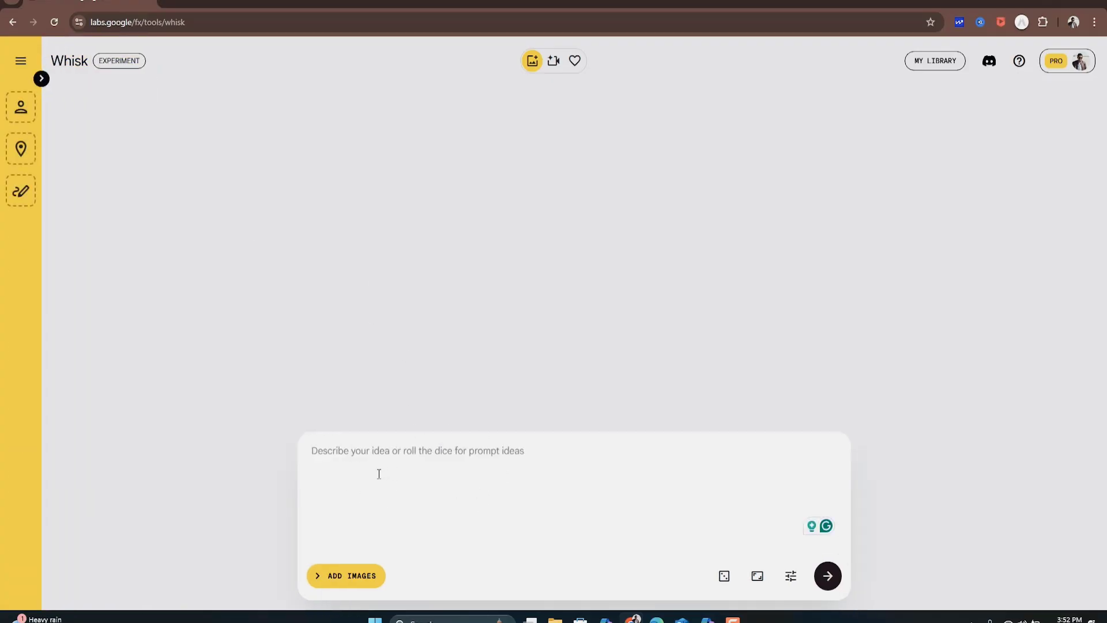
Open ChatGPT in a new browser tab, bring up the "Vlog AI Wedding Scene" chat and collapse the chat list.
key(ctrl+t)
text(chat.openai.com)
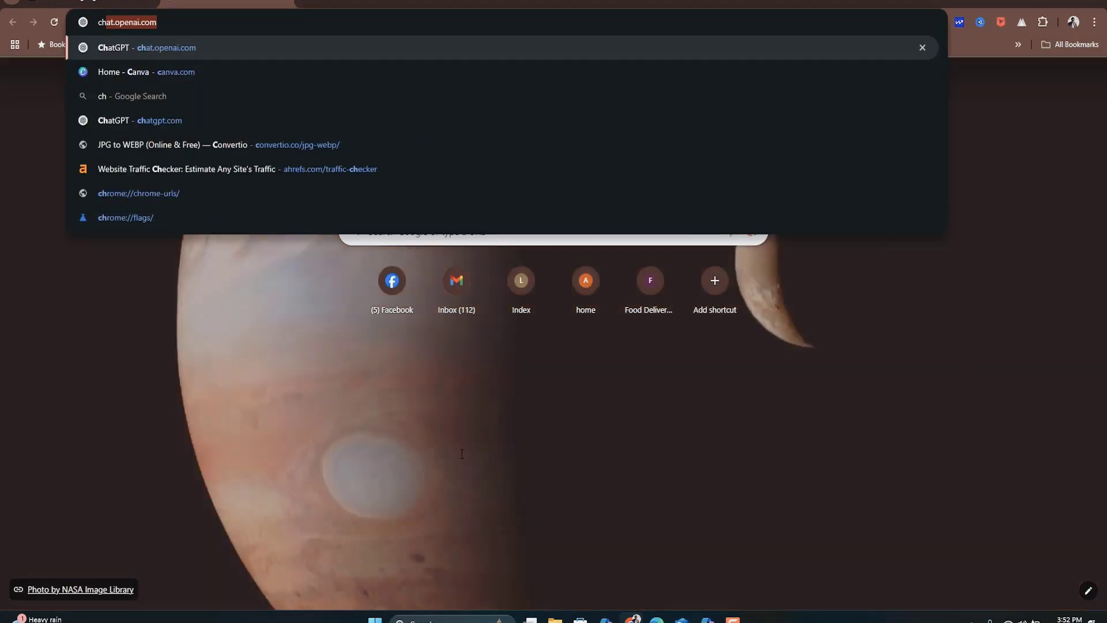
key(Return)
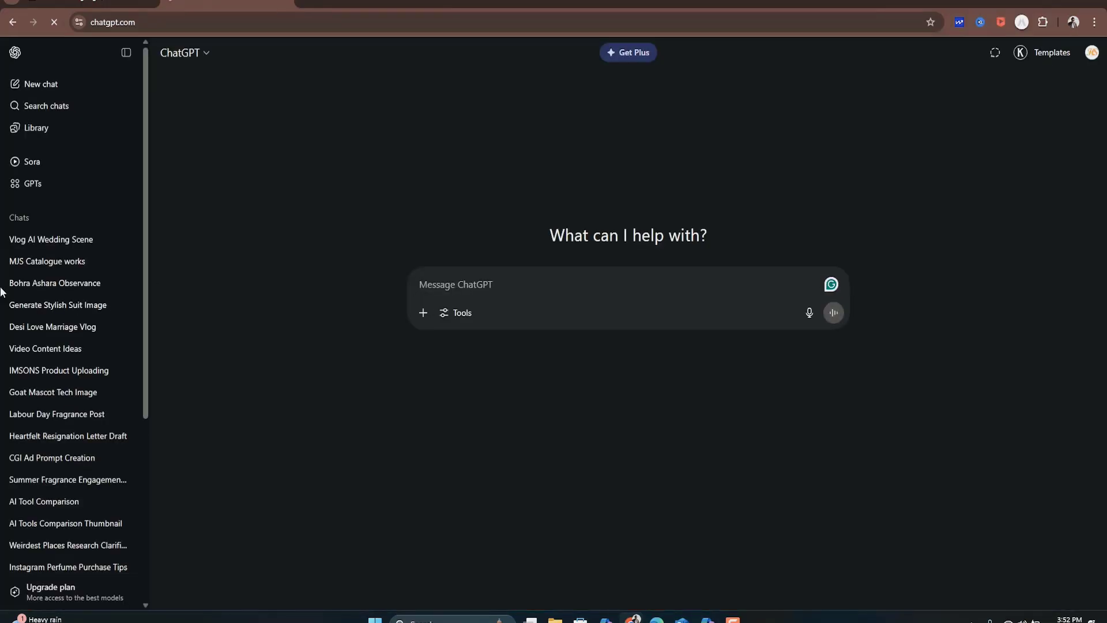
click(86, 241)
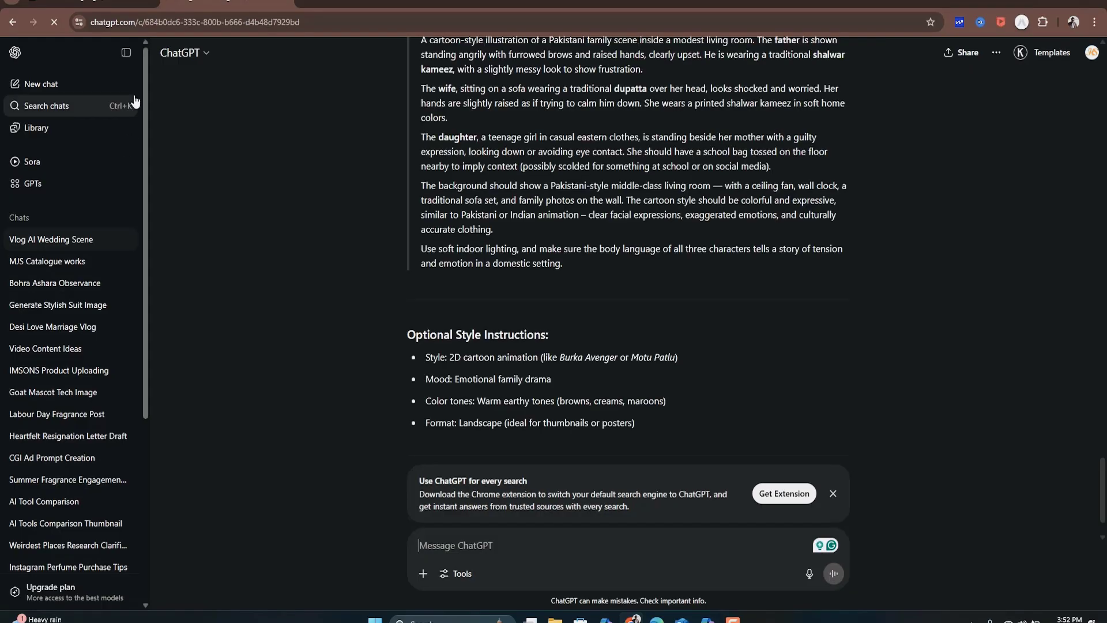
click(126, 53)
Copy the full cartoon prompt about the angry Pakistani father, wife and daughter from the chat and paste it into Whisk's prompt.
scroll(389, 393, up, 5)
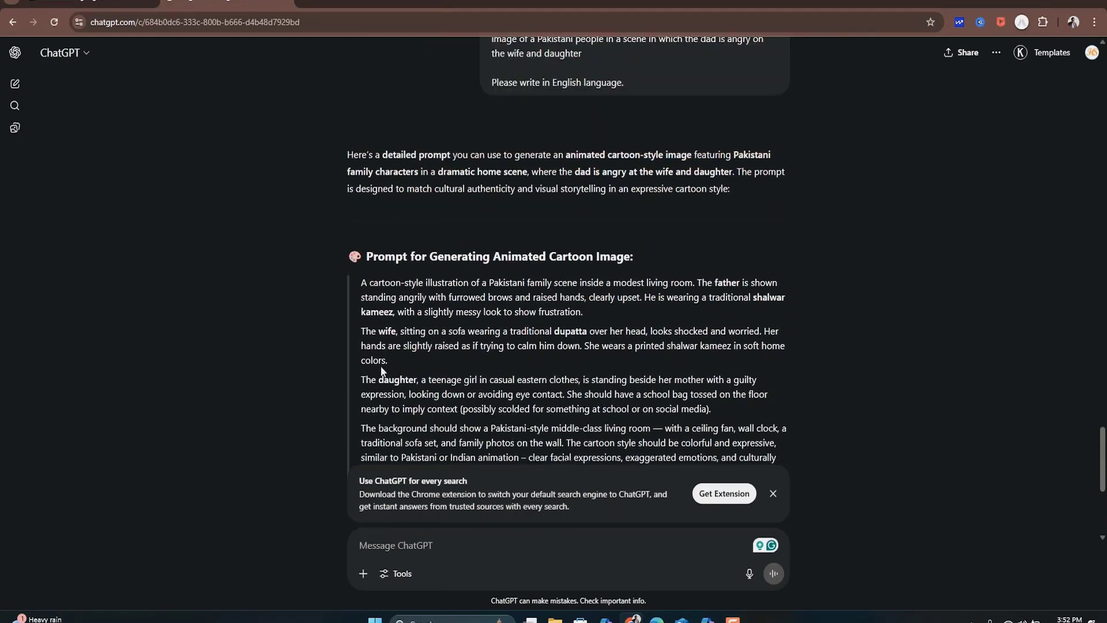
scroll(381, 365, down, 2)
scroll(576, 450, down, 2)
drag(456, 261, 597, 332)
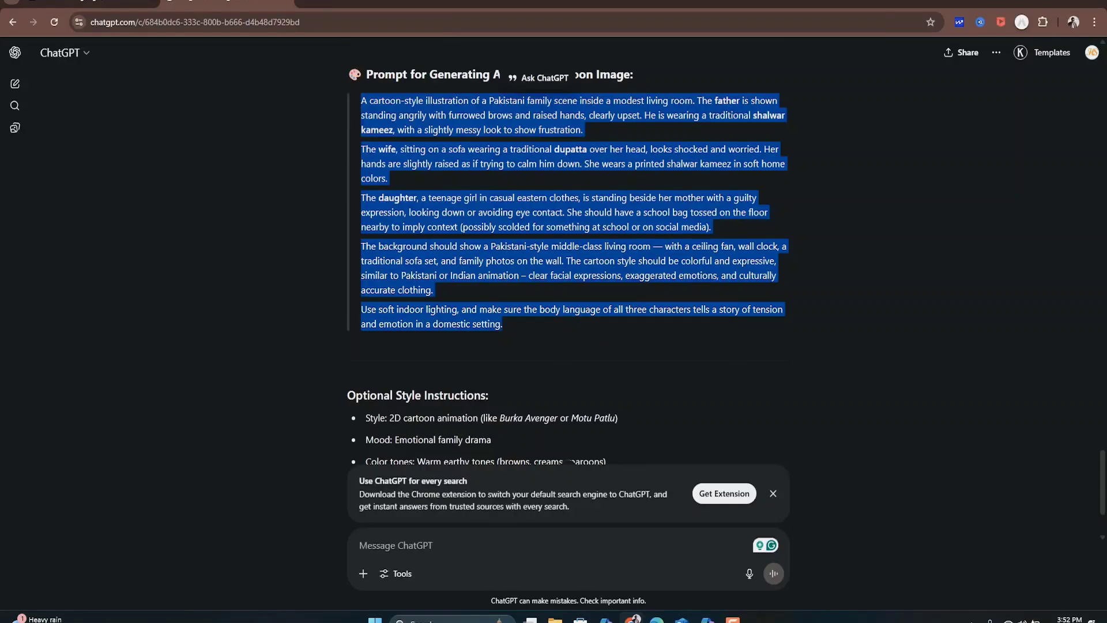
click(95, 3)
key(ctrl+v)
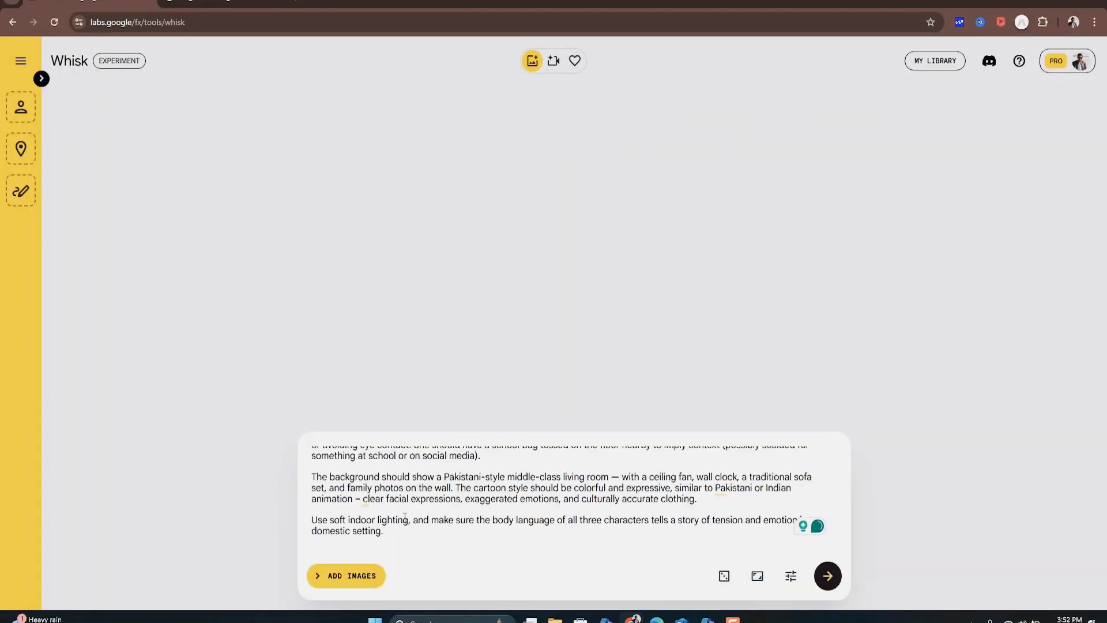
click(355, 578)
click(375, 577)
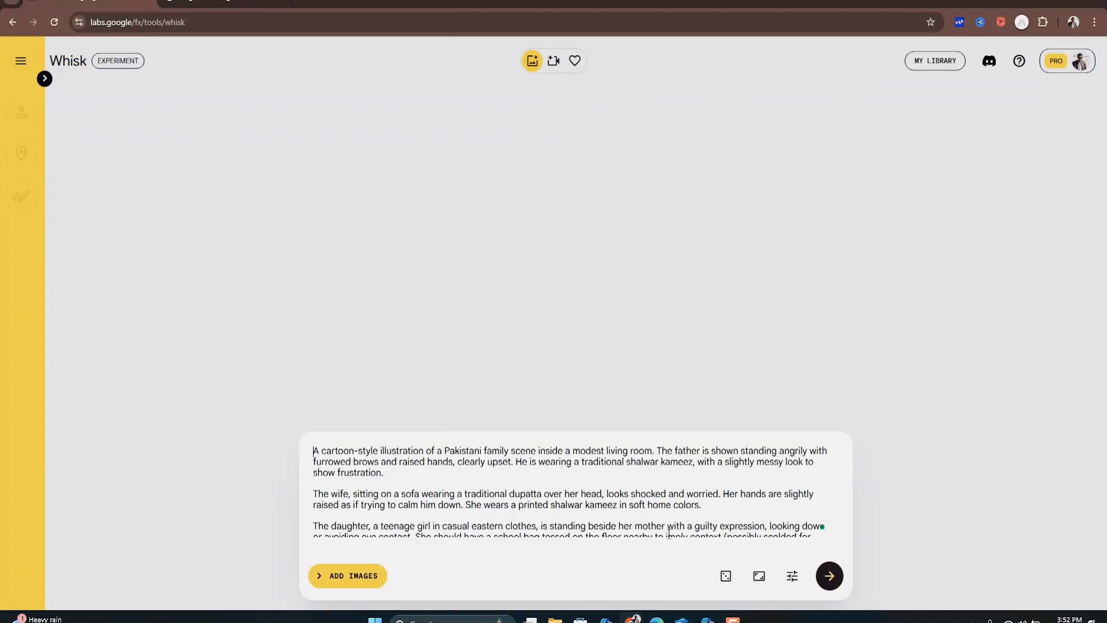
Choose Best Quality as the model in the generation settings.
click(791, 575)
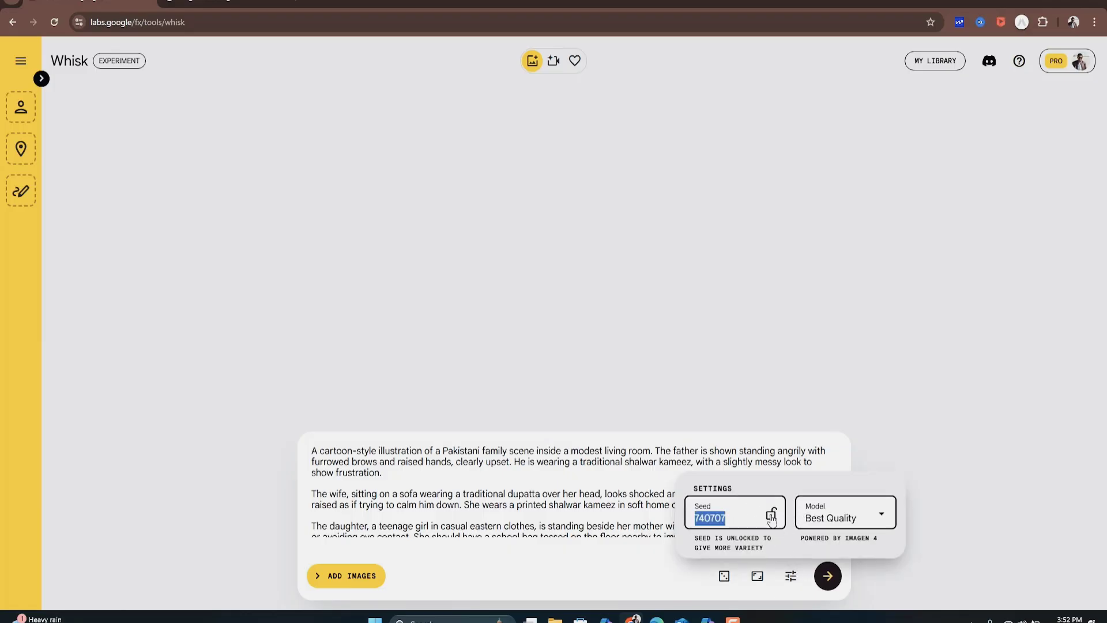
click(881, 515)
click(864, 545)
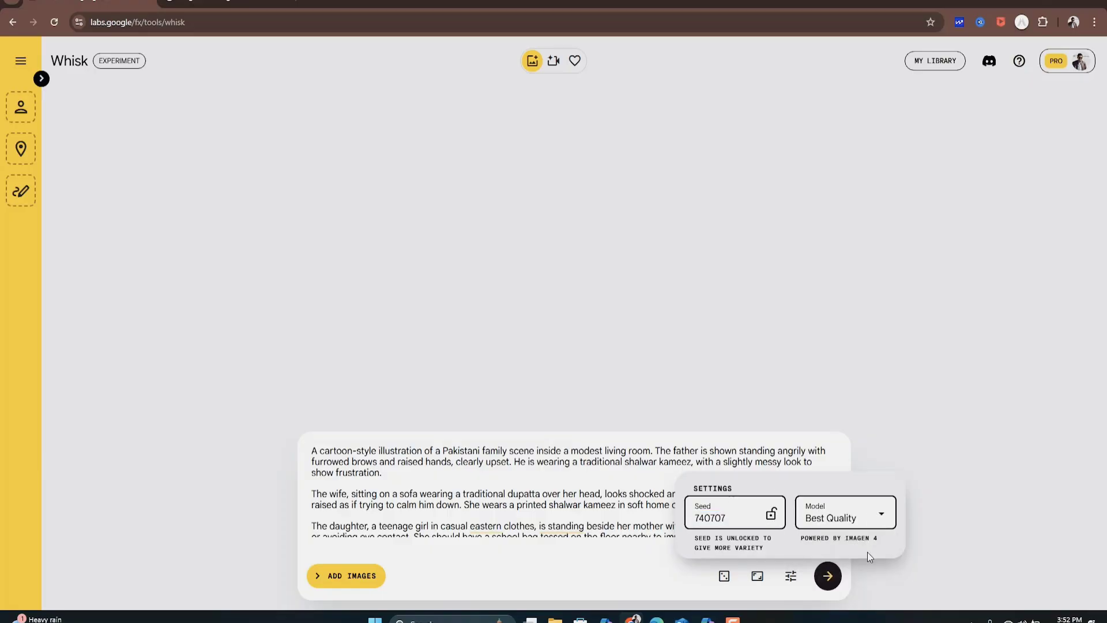
Set the aspect ratio to 16:9 Landscape and generate images from the prompt.
click(757, 575)
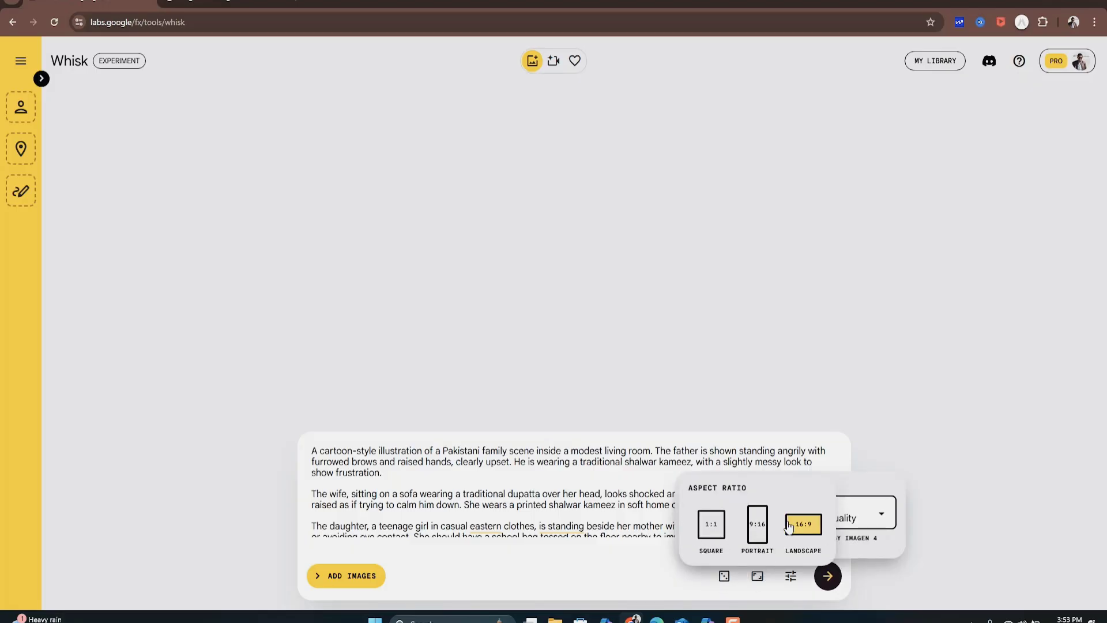
click(802, 552)
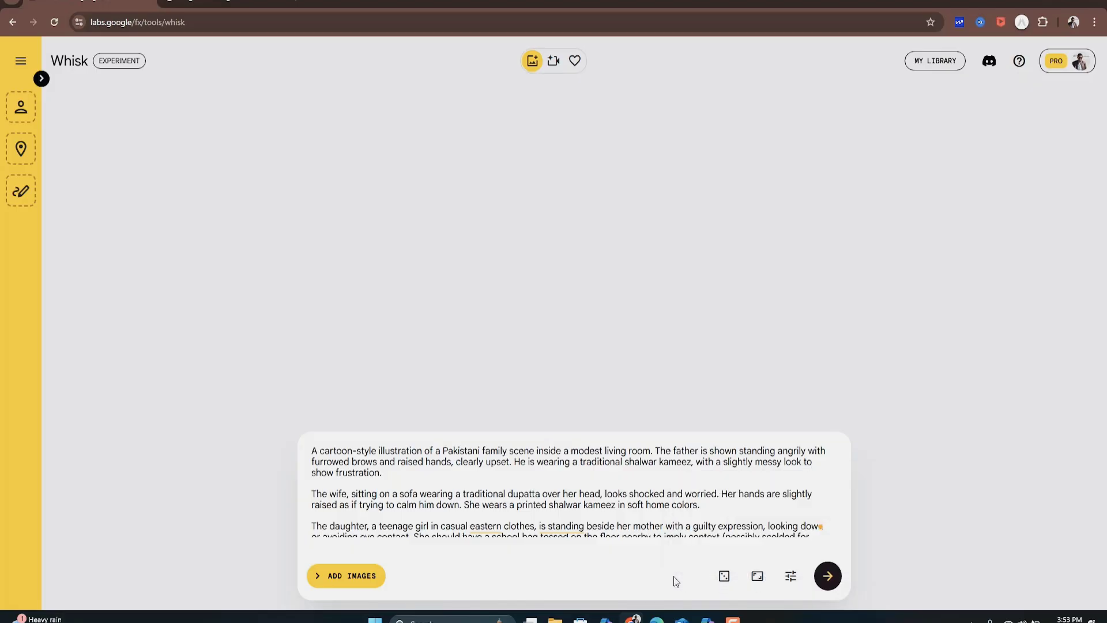
click(758, 577)
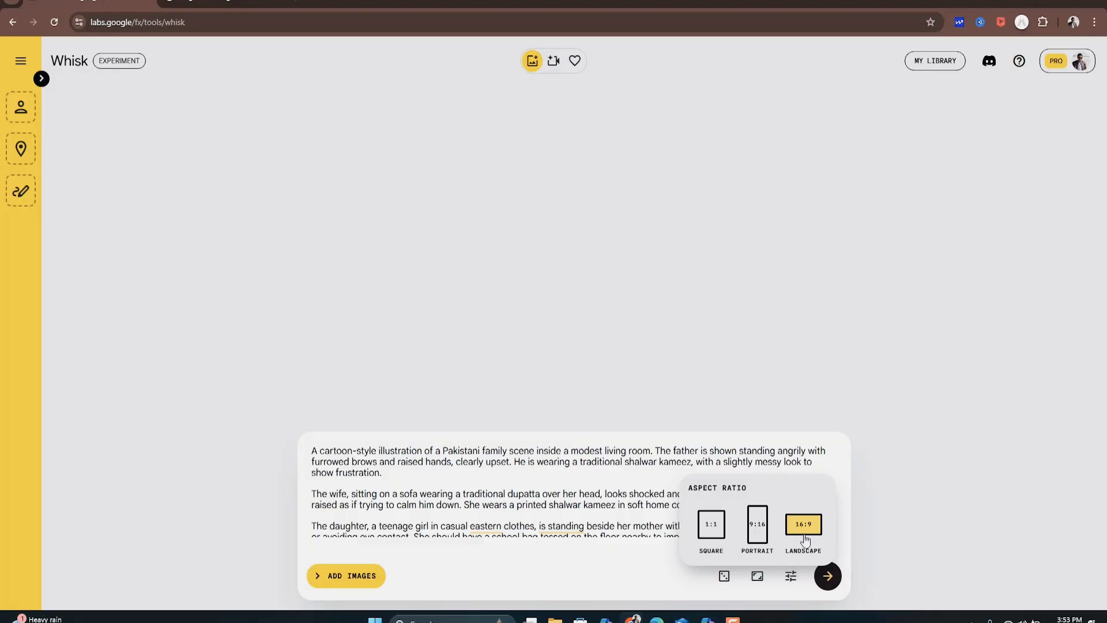
click(710, 580)
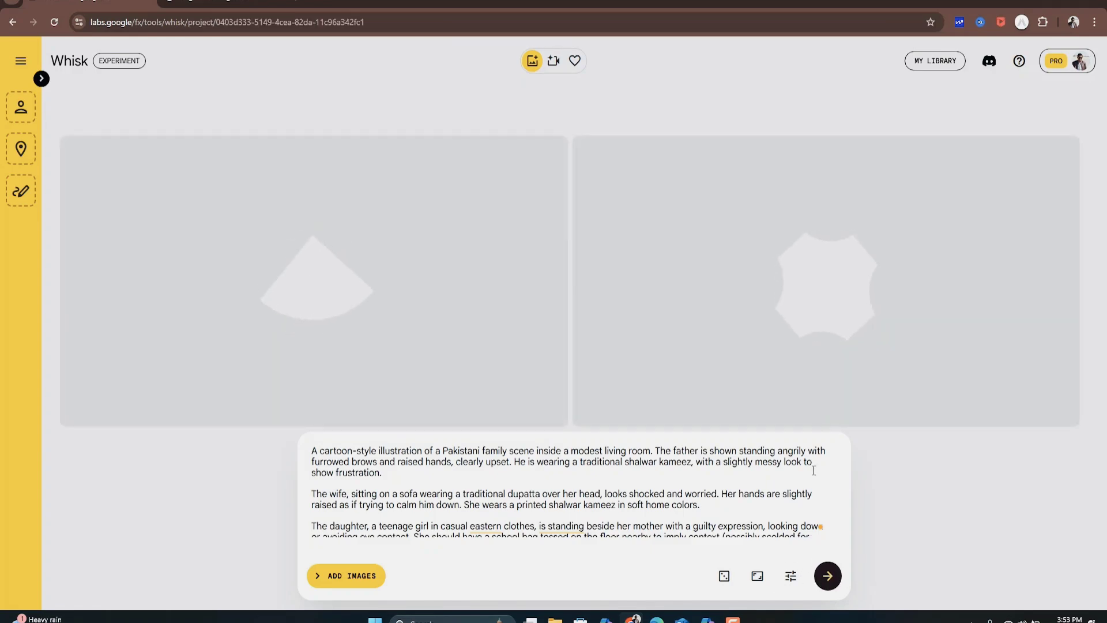
Review the generated family image together with its prompt text and generation settings.
scroll(812, 469, down, 1)
scroll(696, 517, down, 1)
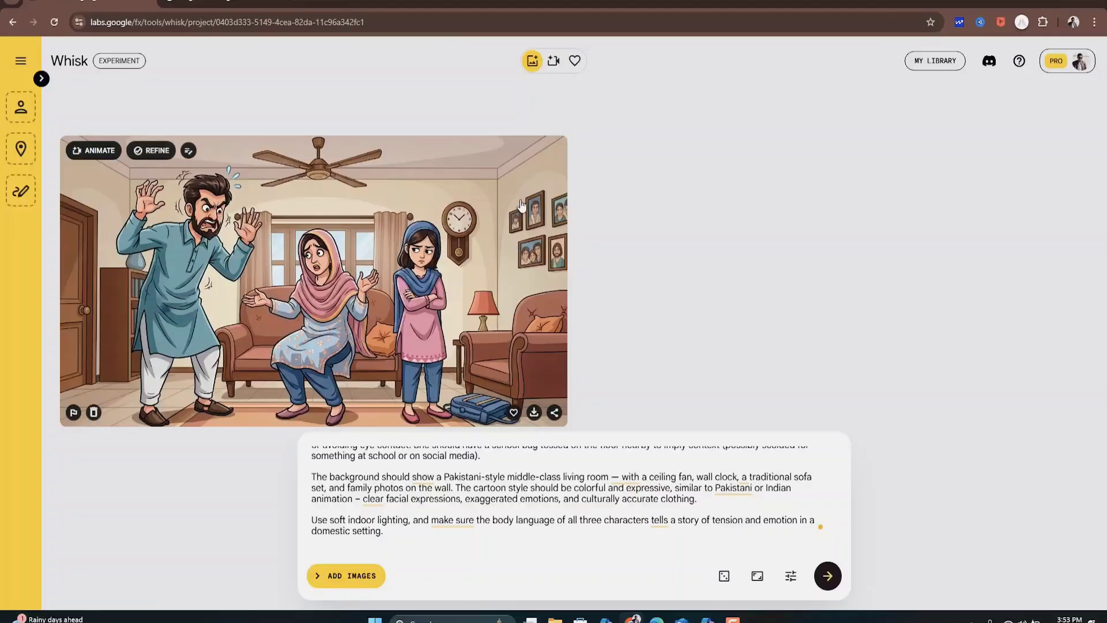
click(791, 577)
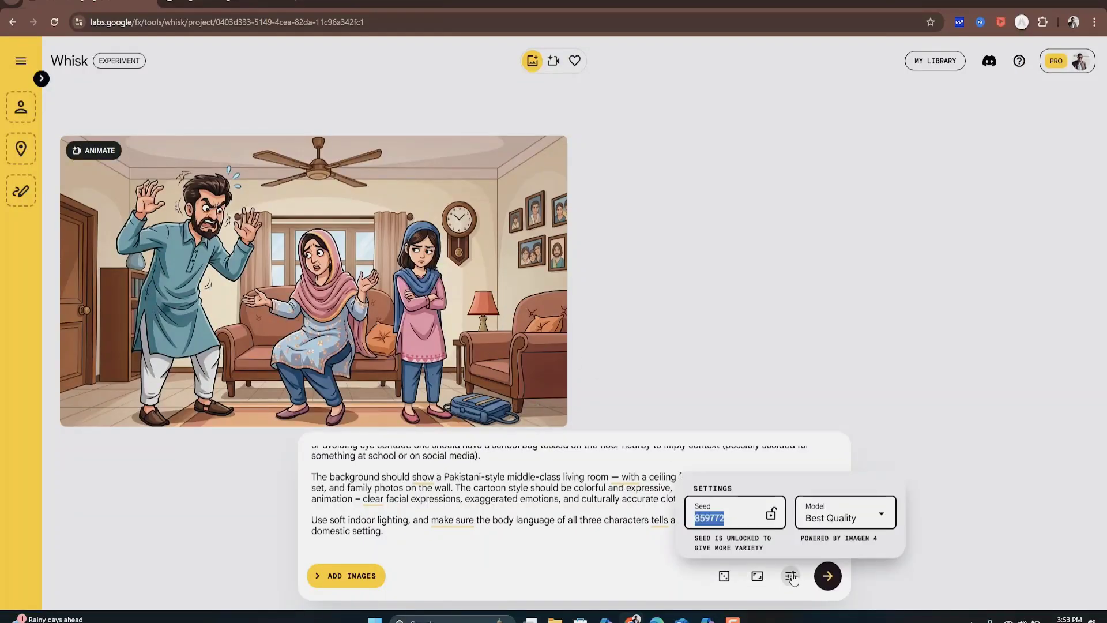
click(791, 579)
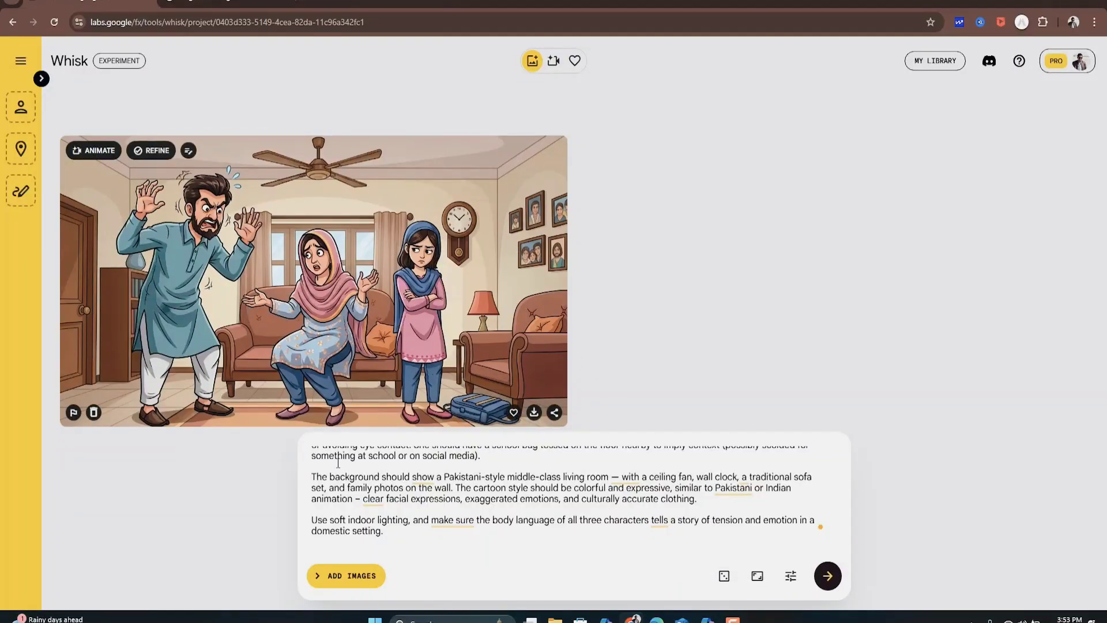
scroll(338, 463, up, 5)
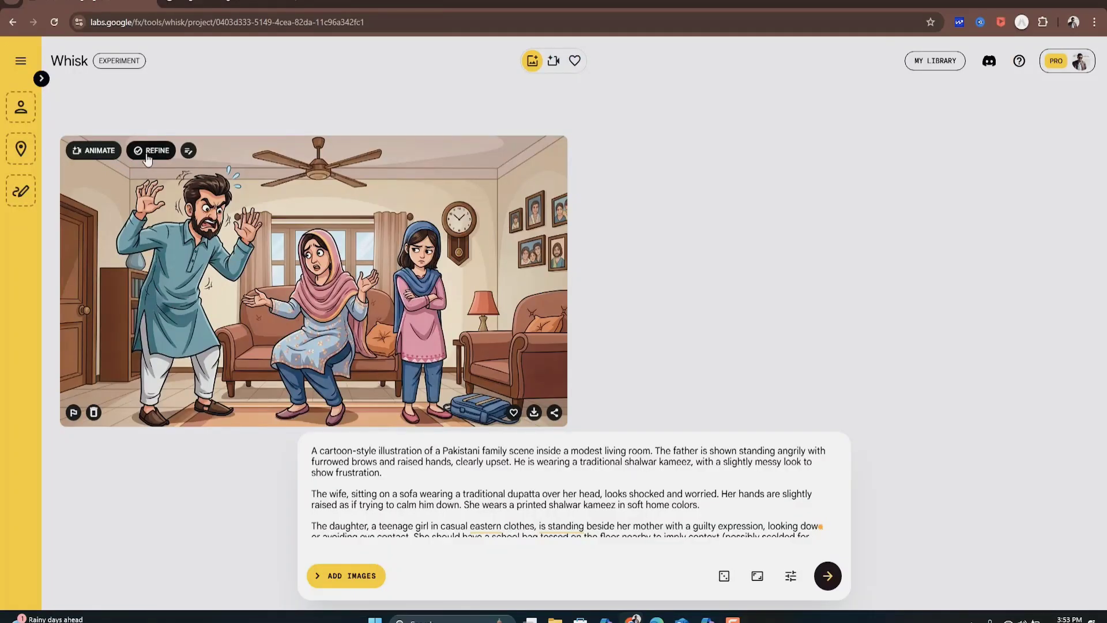
Examine the editable prompt details of the generated family image and close them without changes.
click(188, 151)
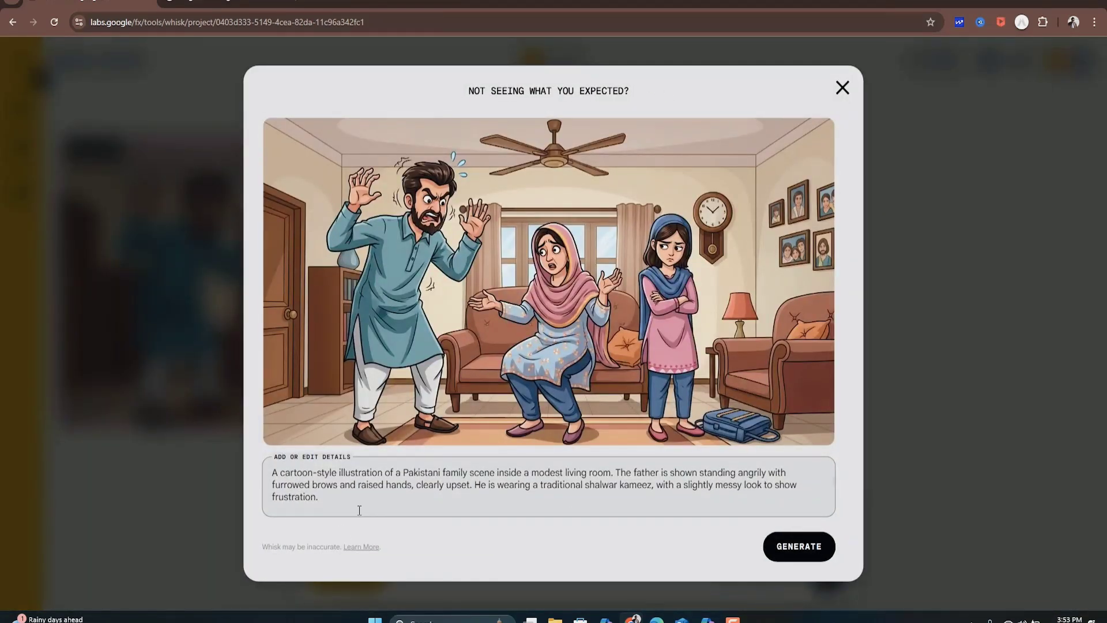
triple_click(300, 495)
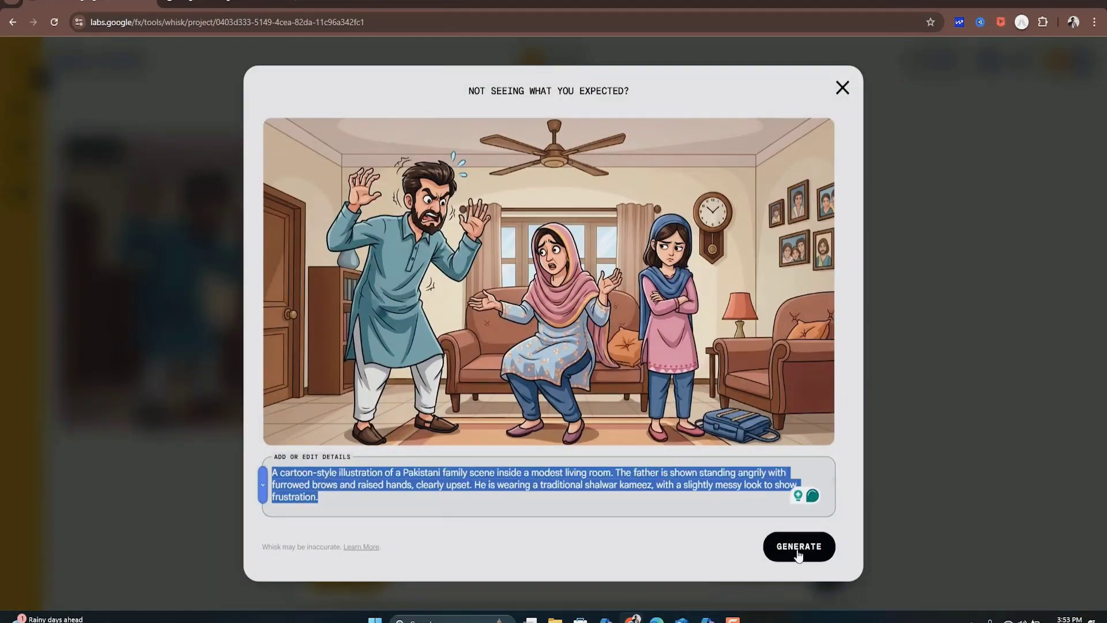
click(842, 90)
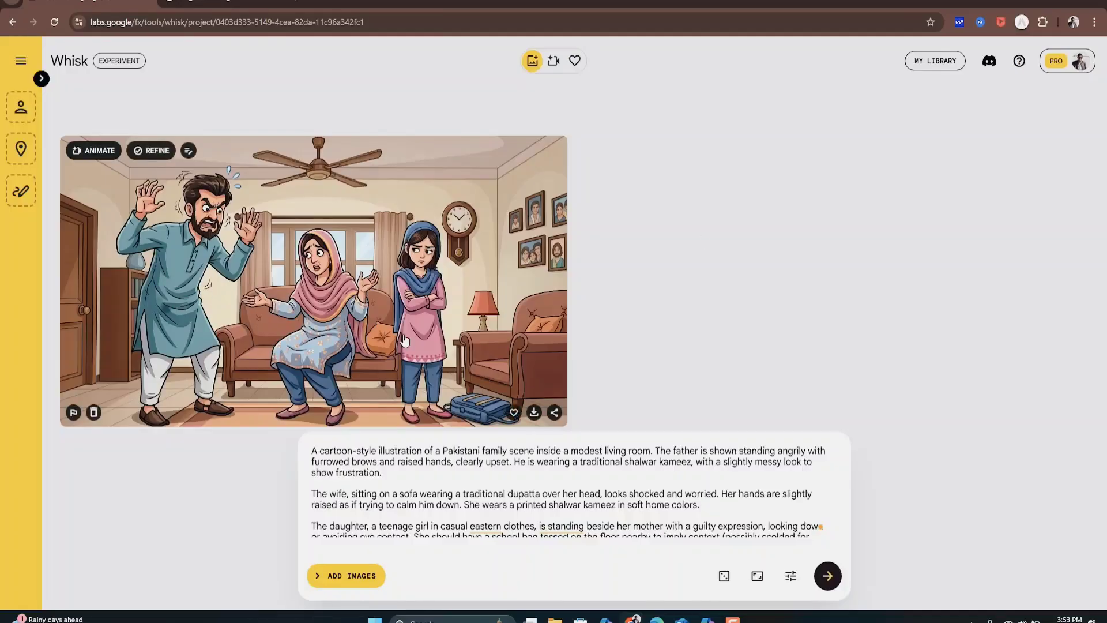
Animate the family image with the prompt "Man is scolding the wife and daughter".
click(96, 160)
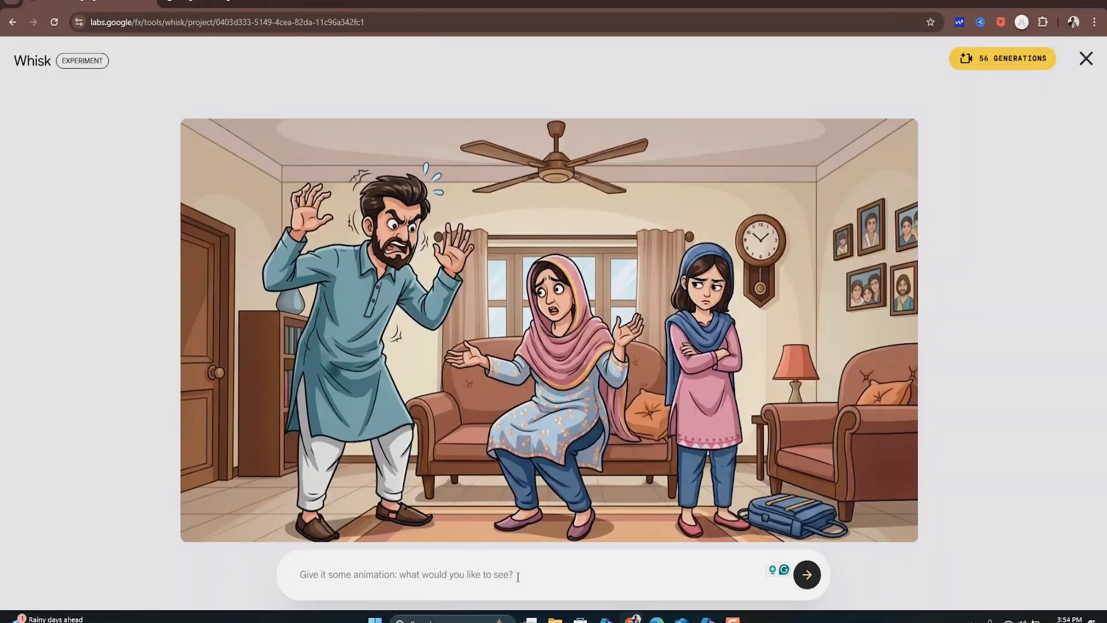
text(Man is scolding)
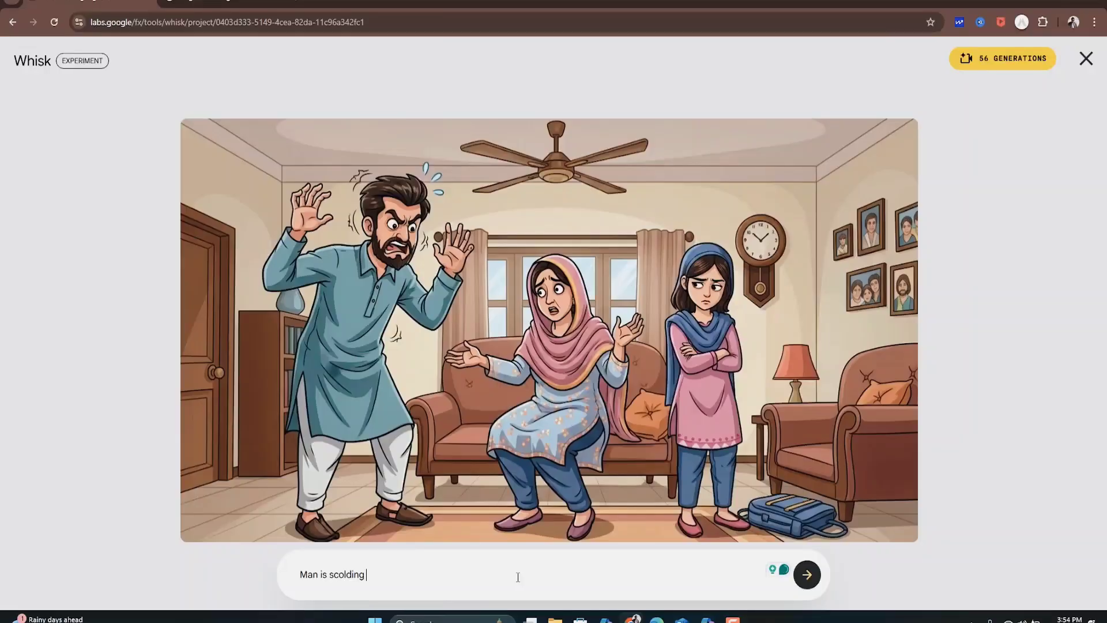
text( the wife and daughter)
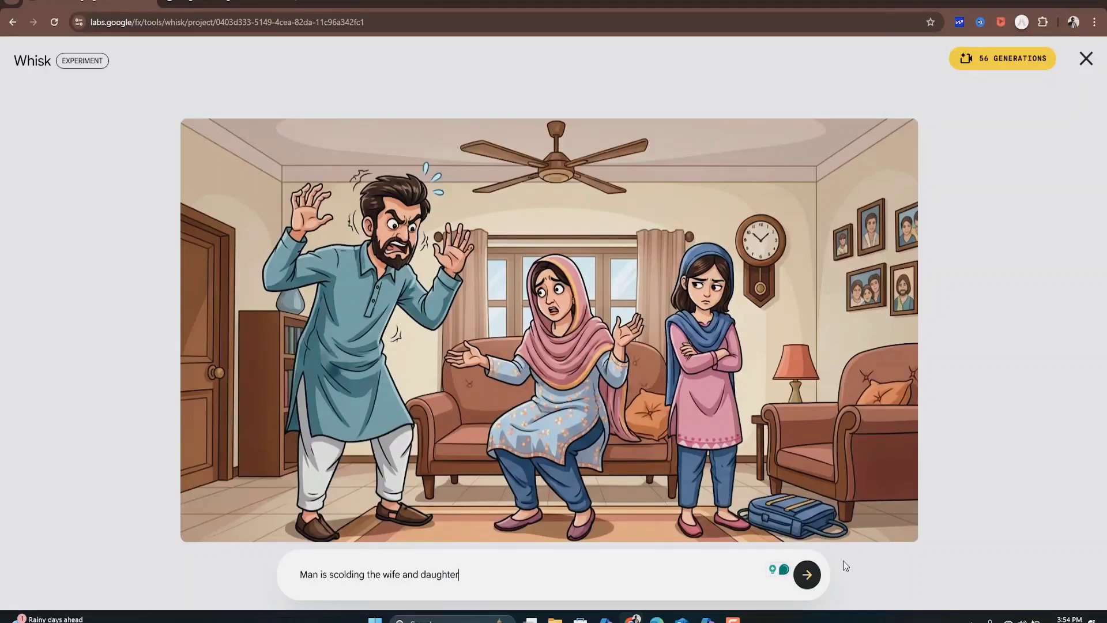
click(806, 574)
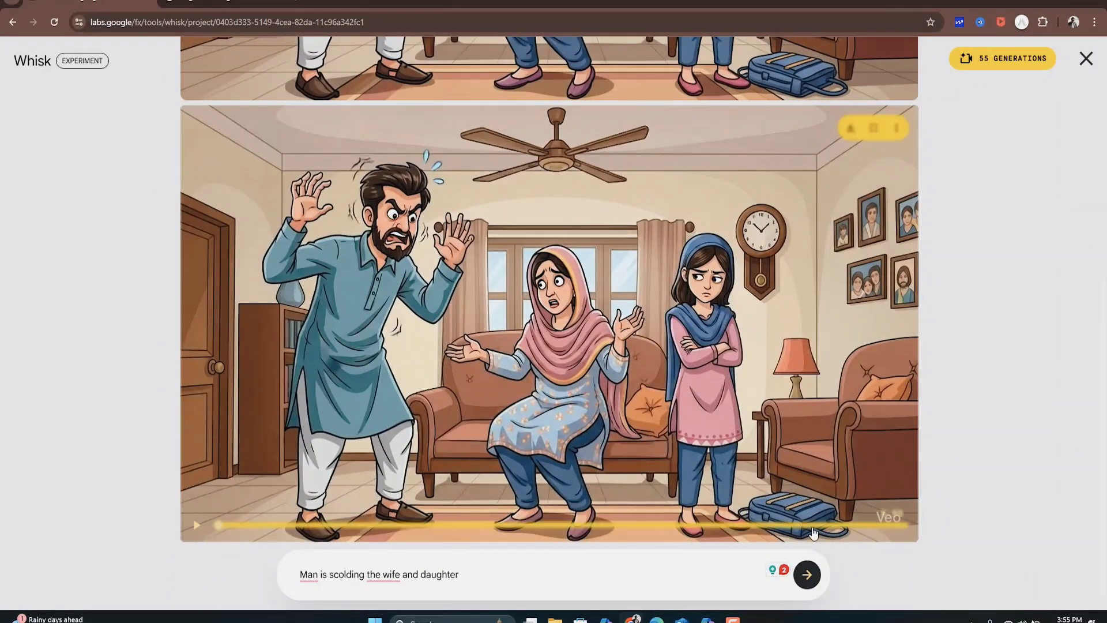
Play the generated animation twice and compare it with the original family image.
click(193, 527)
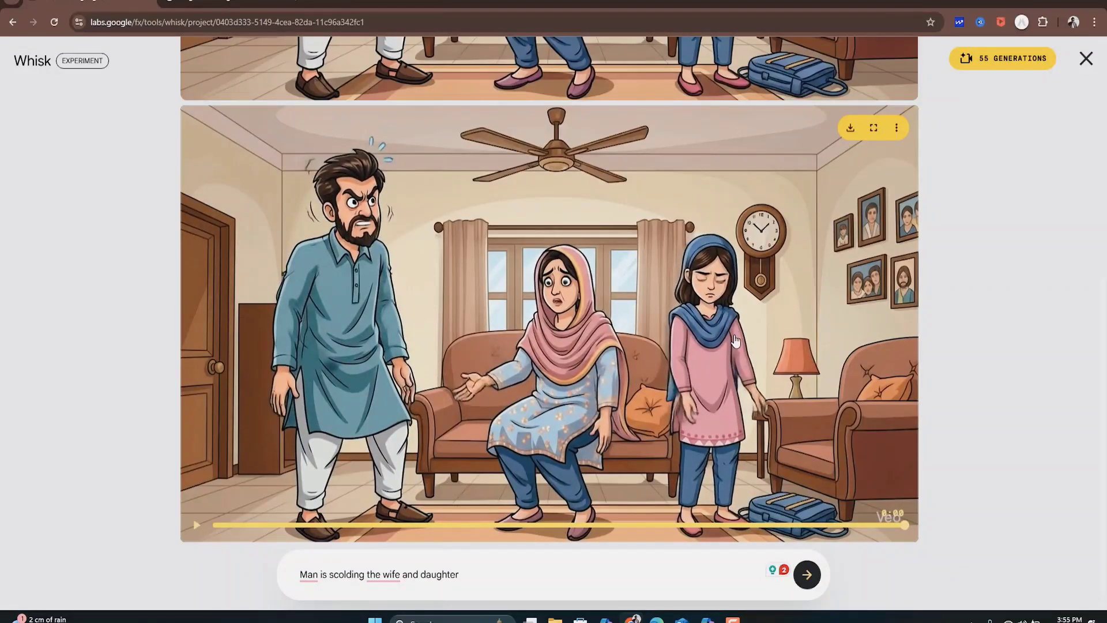
click(196, 525)
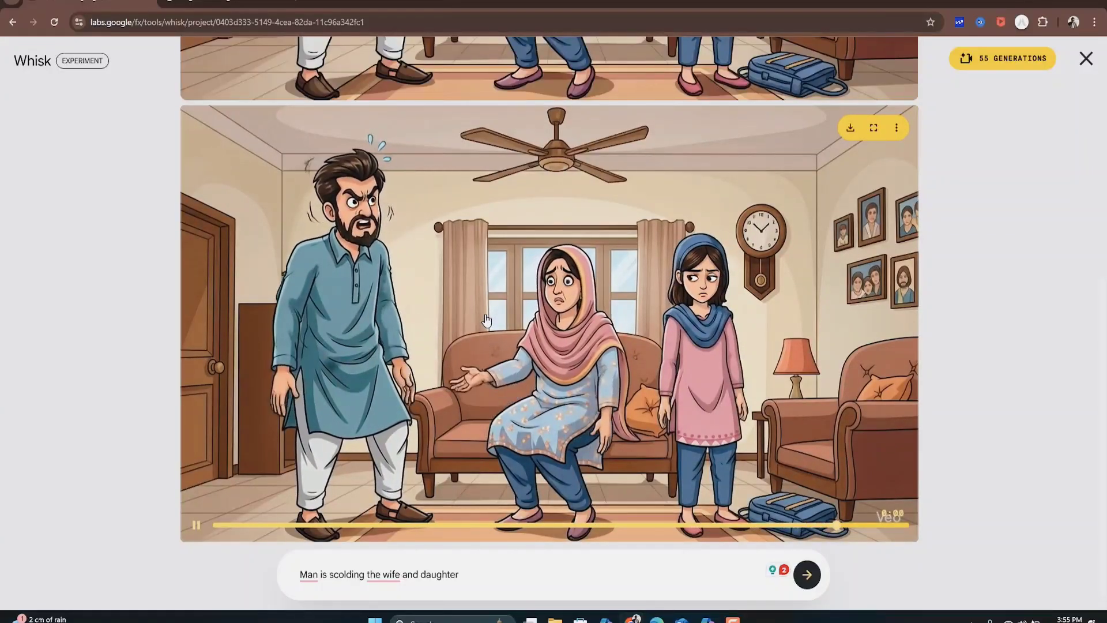
scroll(637, 342, up, 5)
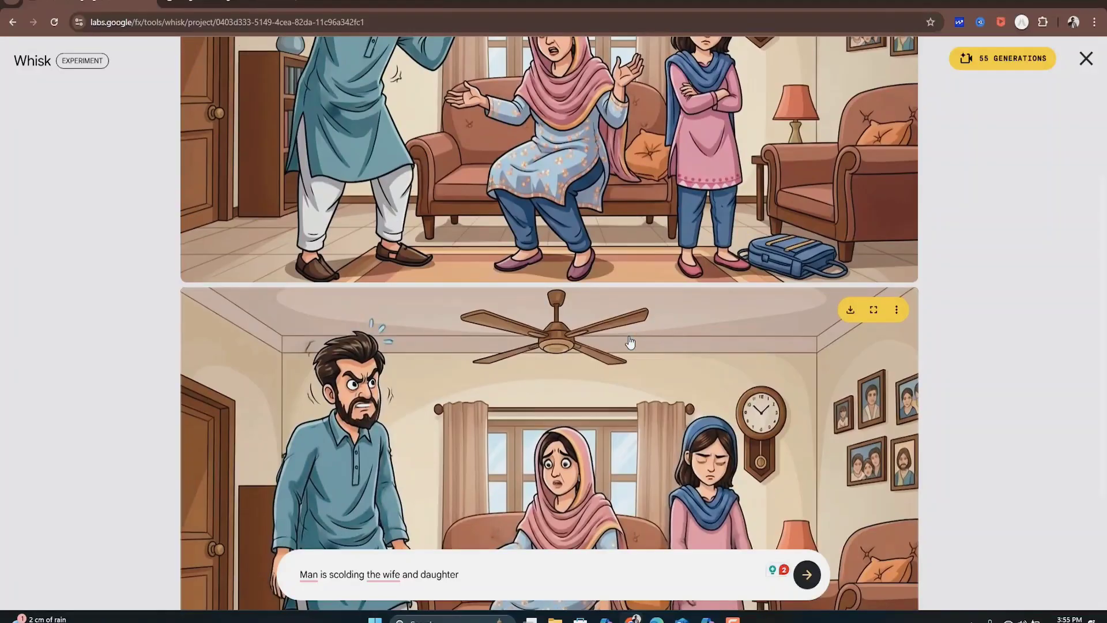
Leave the animation view and look through the project's videos and favorites before returning to its images.
click(1086, 59)
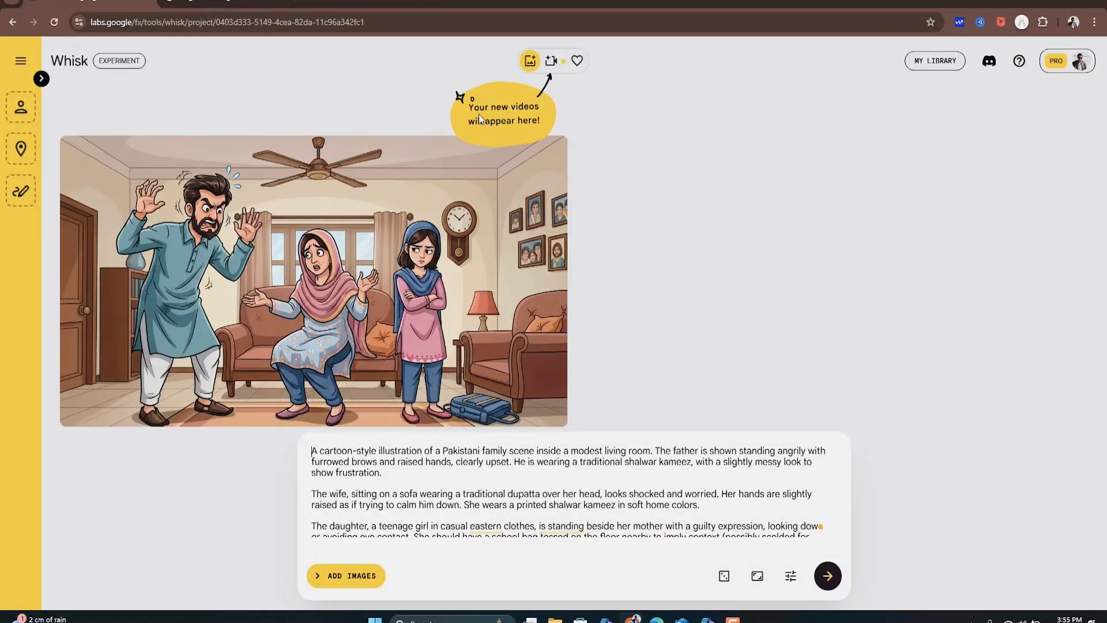
click(551, 60)
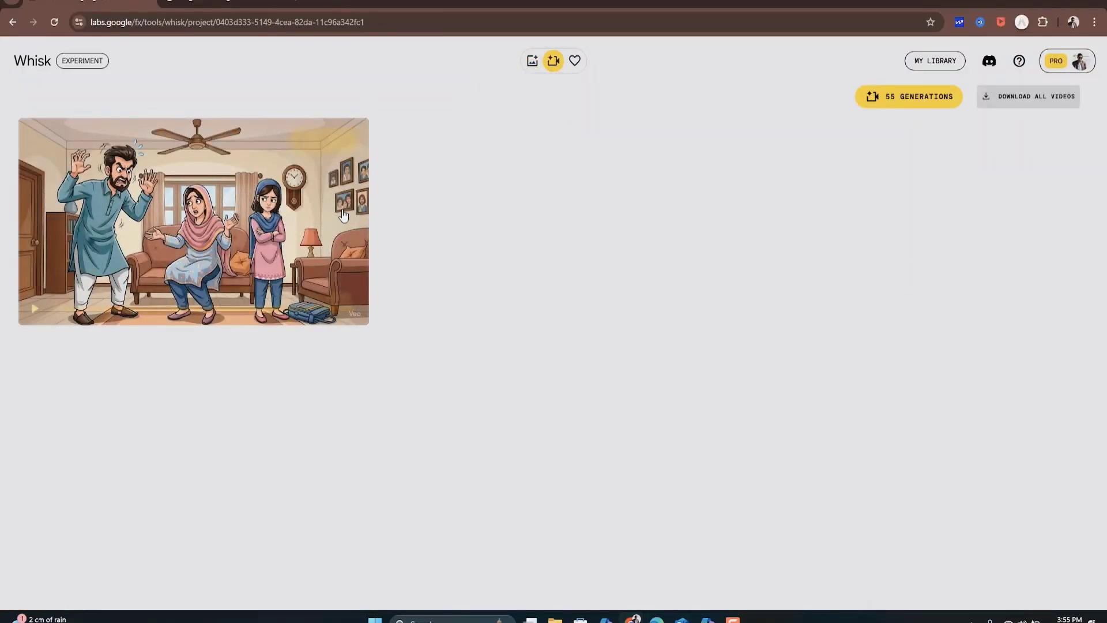
click(575, 61)
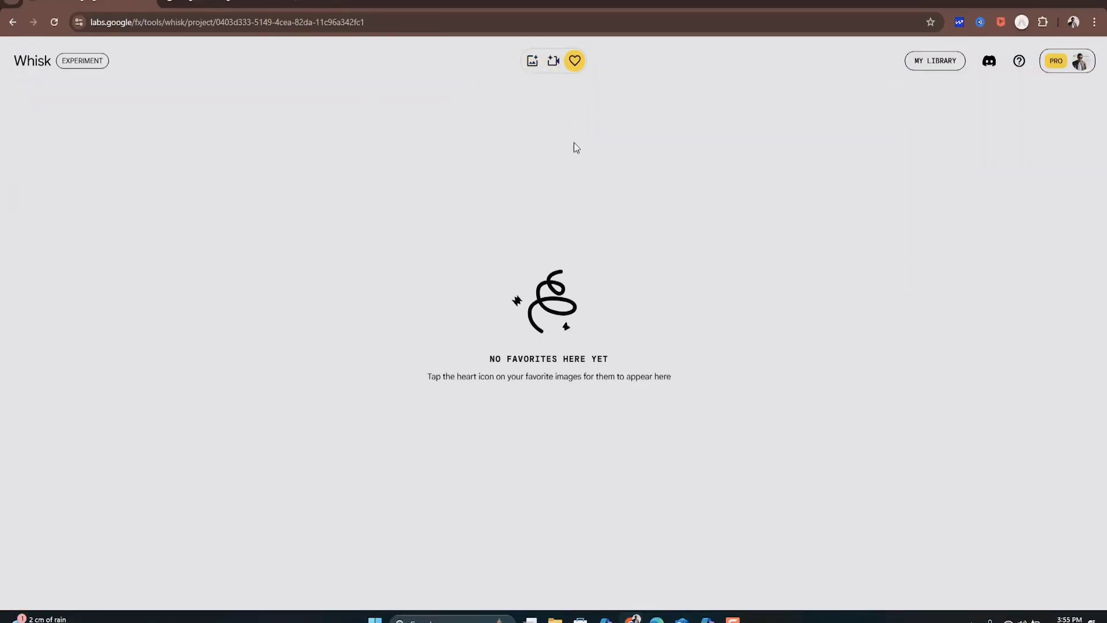
click(531, 63)
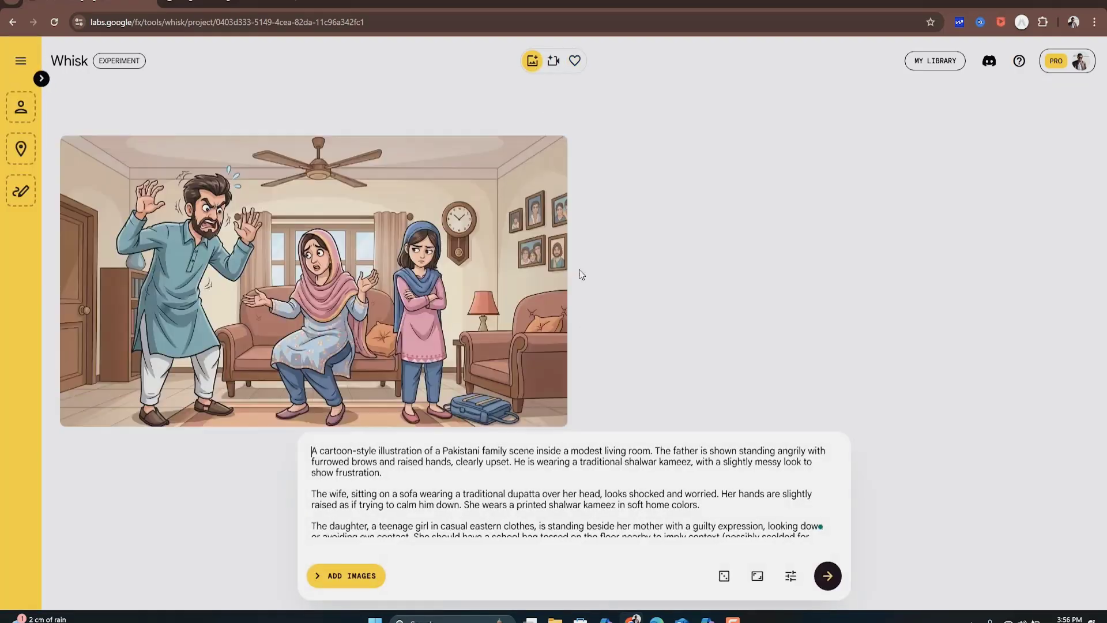
Upload the Subject portrait and scene landscape files as subject and scene references, and clear the old family prompt.
click(43, 79)
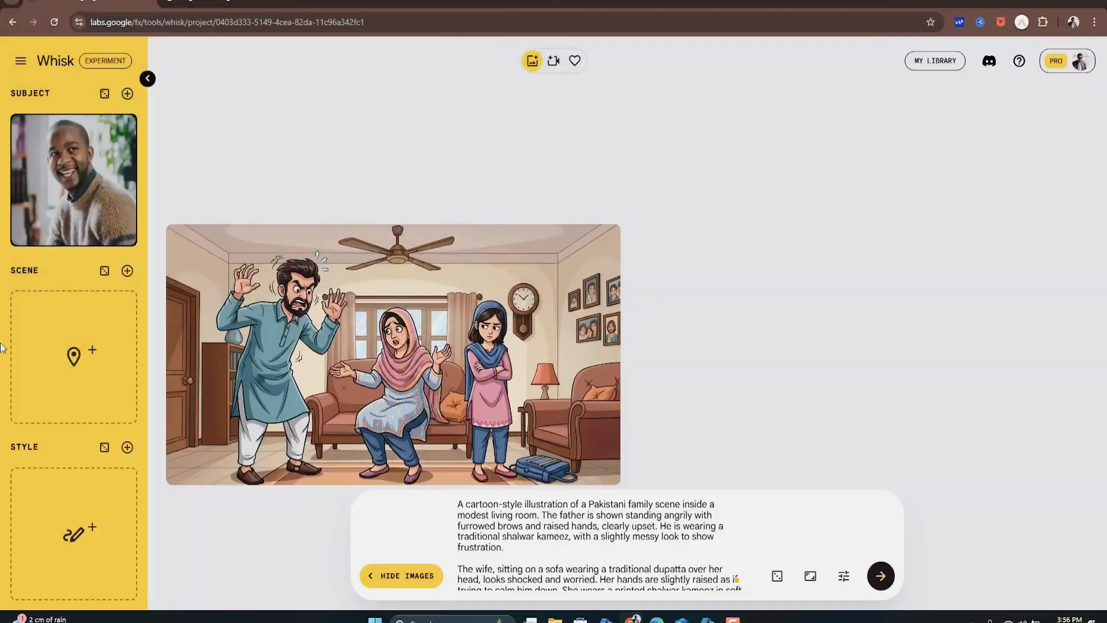
mouse_move(75, 323)
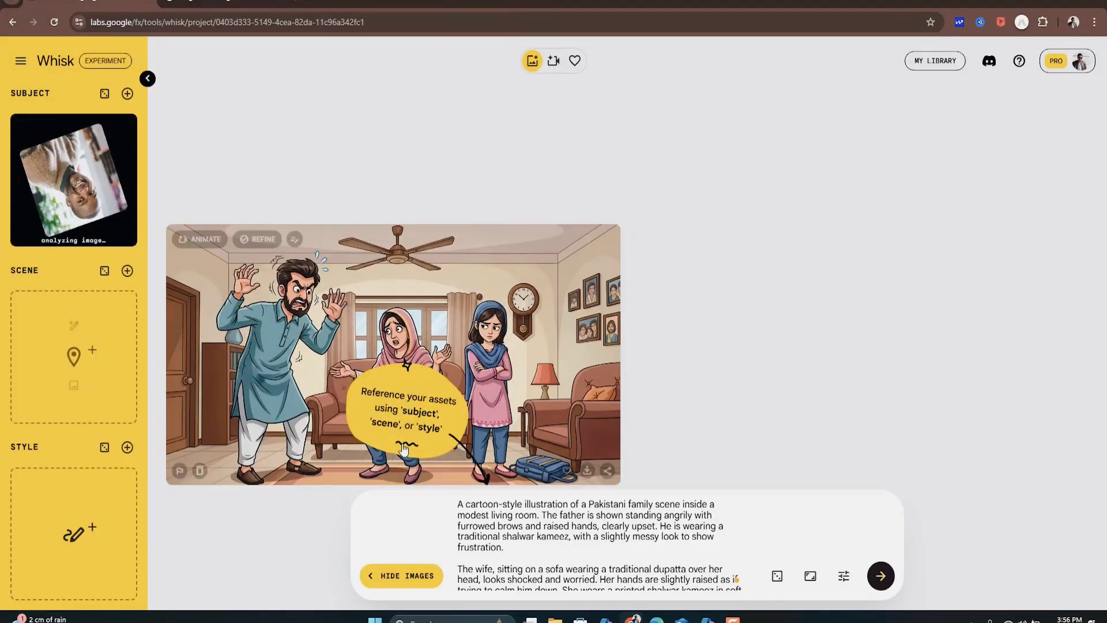
click(76, 389)
double_click(378, 99)
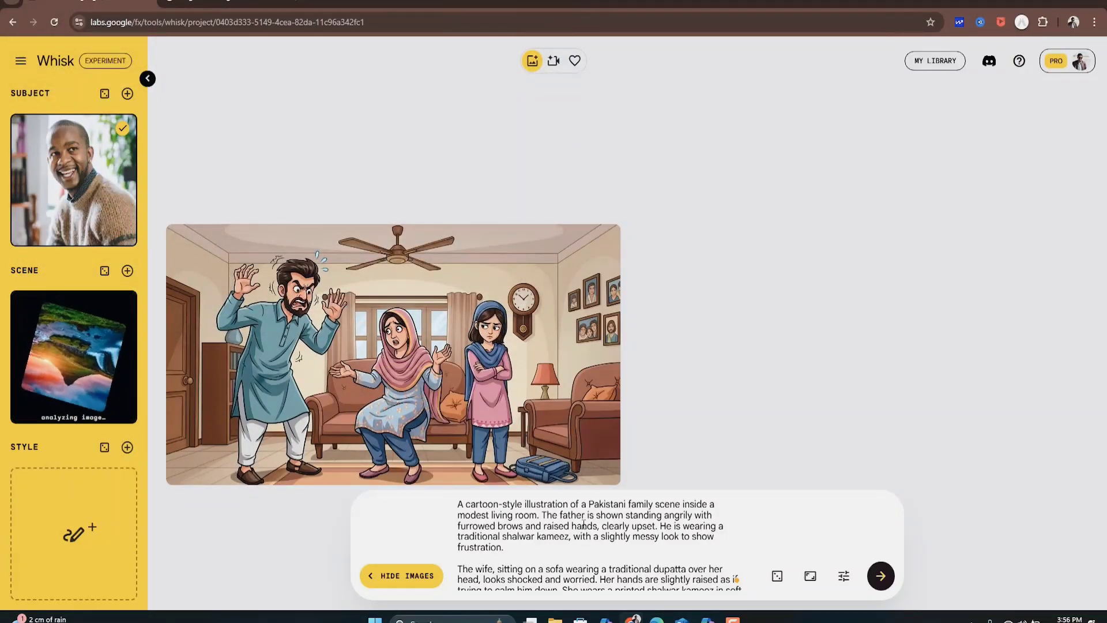
key(ctrl+a)
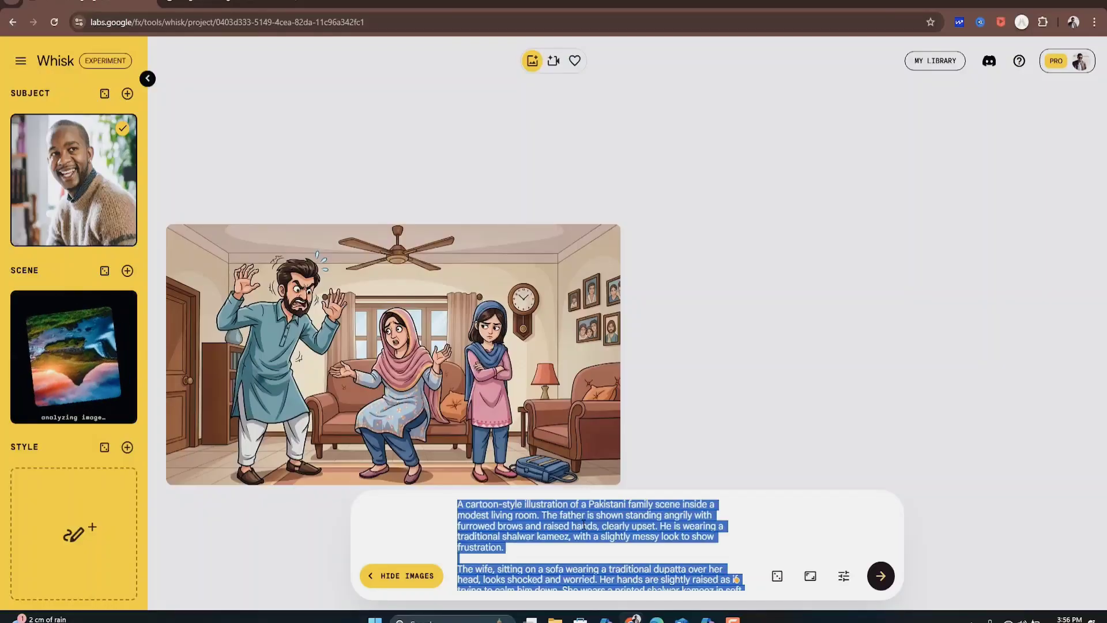
key(BackSpace)
Try to upload the style image file from Downloads as the style reference, and remove that entry.
mouse_move(77, 530)
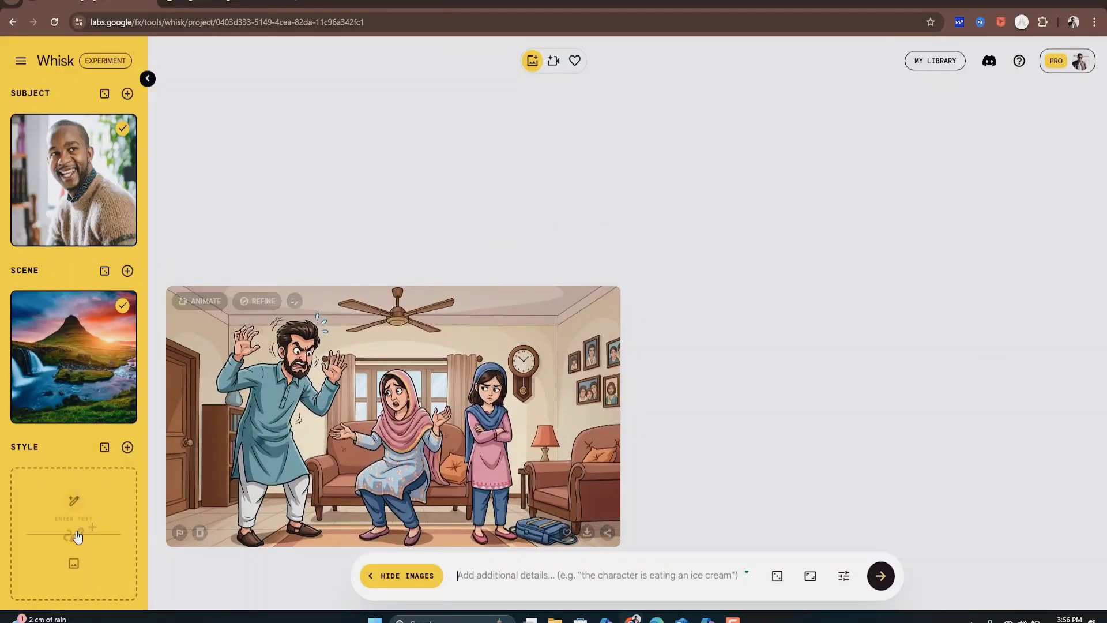
click(79, 569)
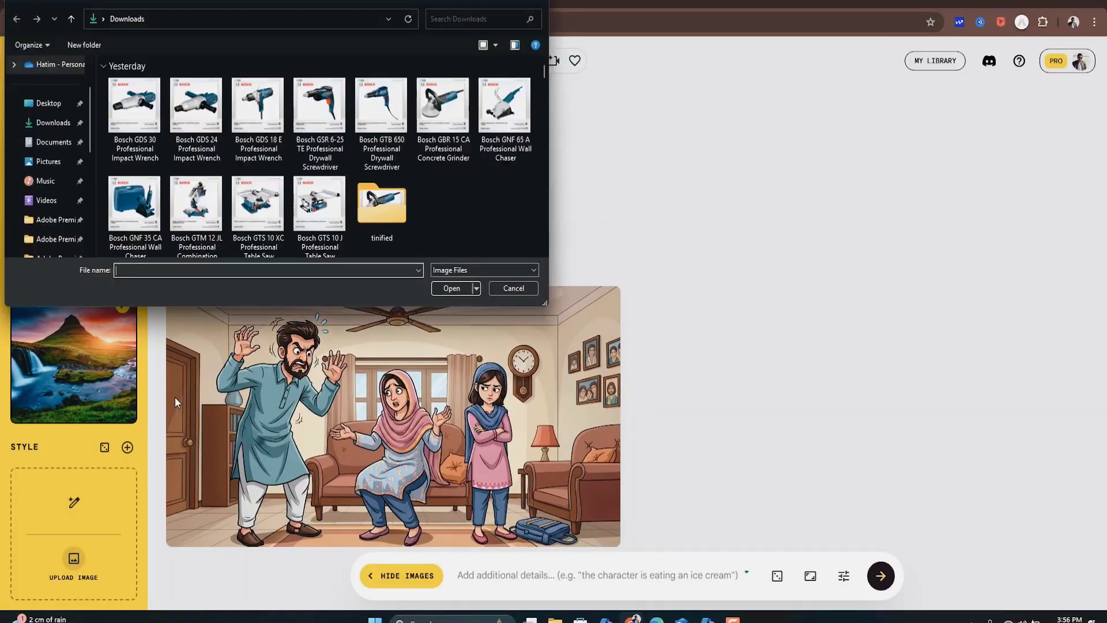
scroll(178, 202, down, 1)
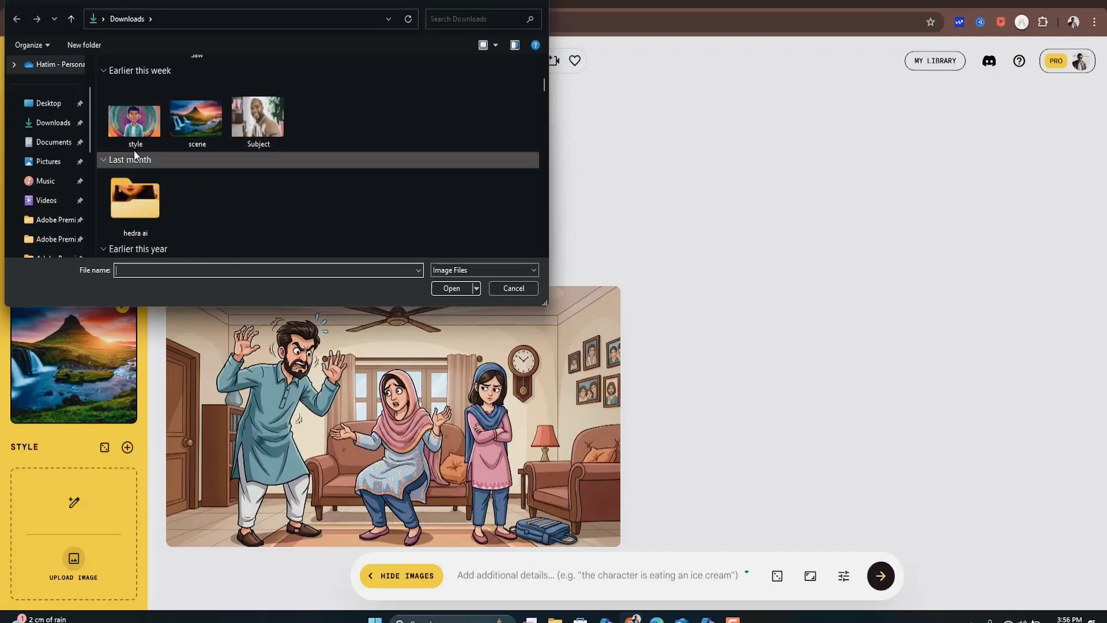
double_click(130, 138)
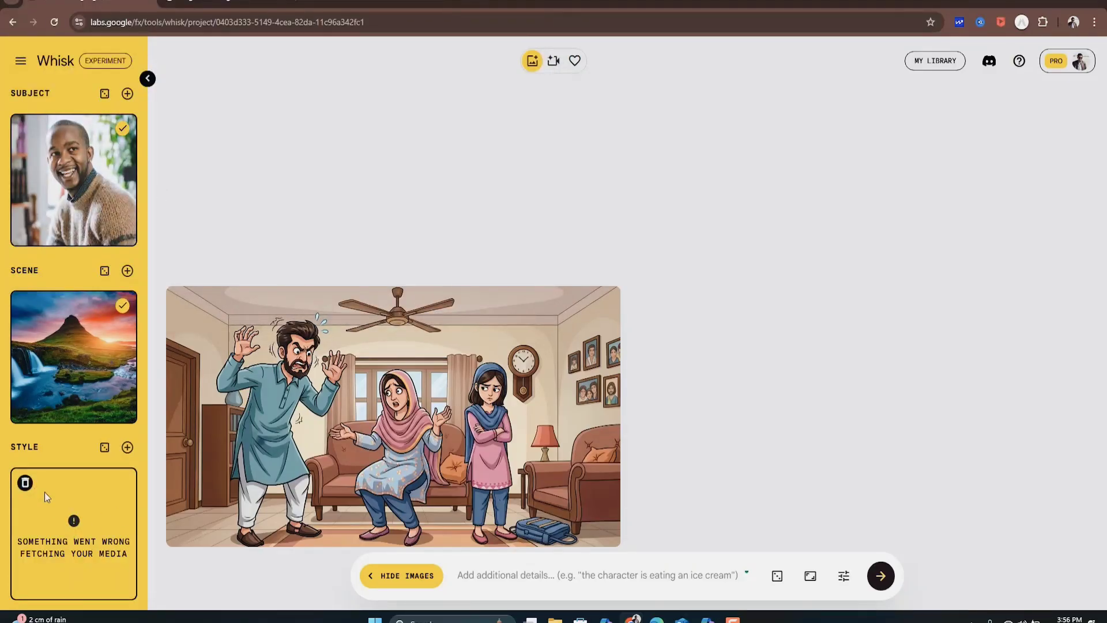
click(25, 483)
Generate a style reference image from the text prompt "Make it animated".
click(76, 500)
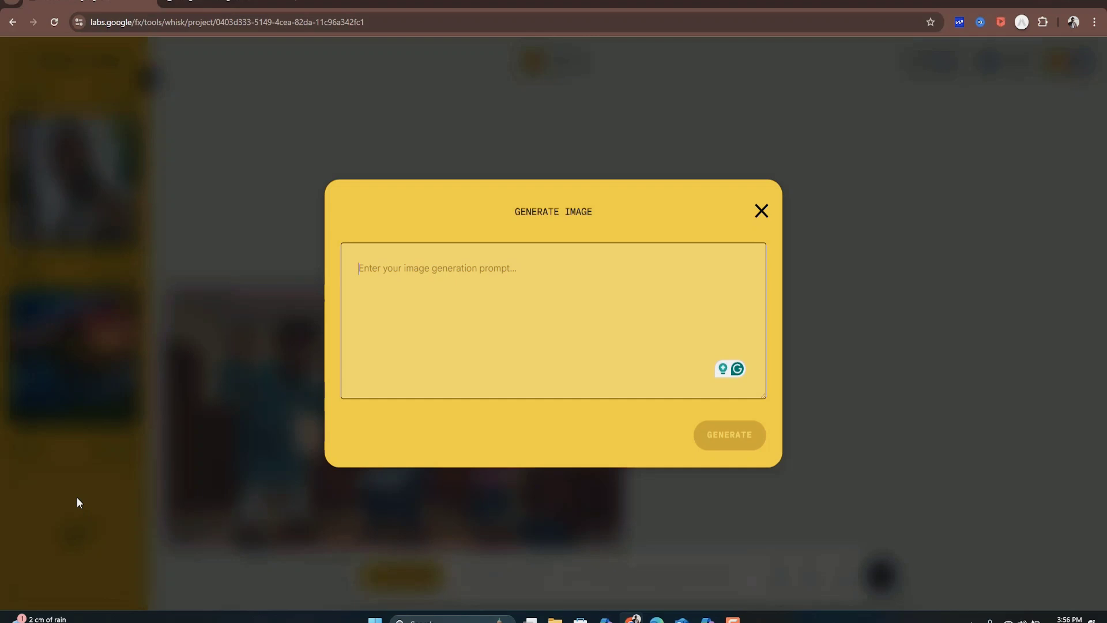
text(Make it animated)
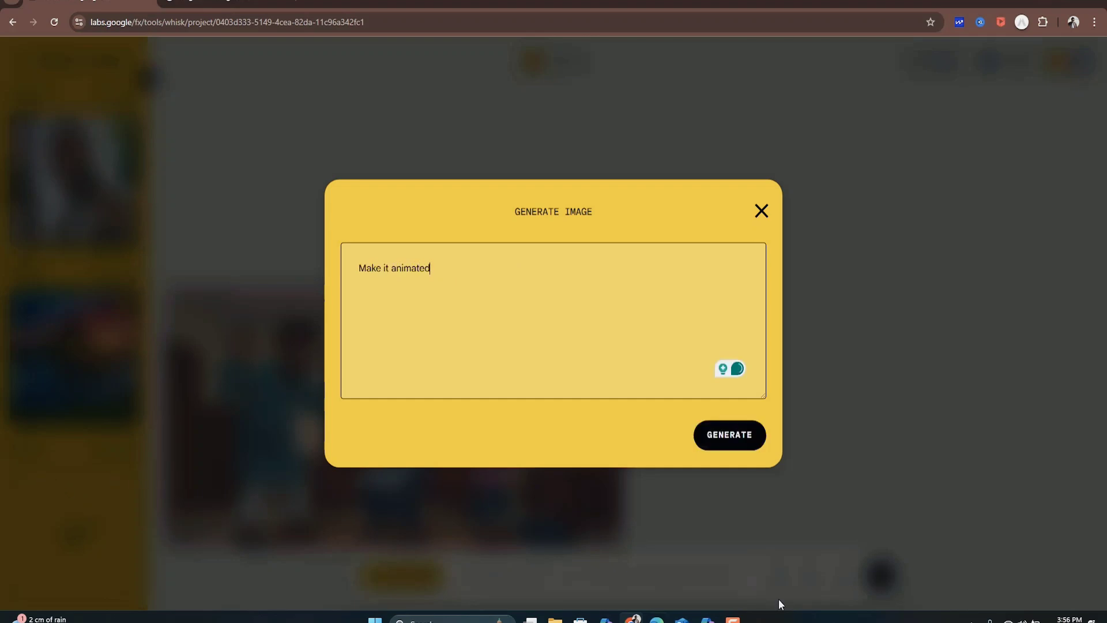
click(742, 435)
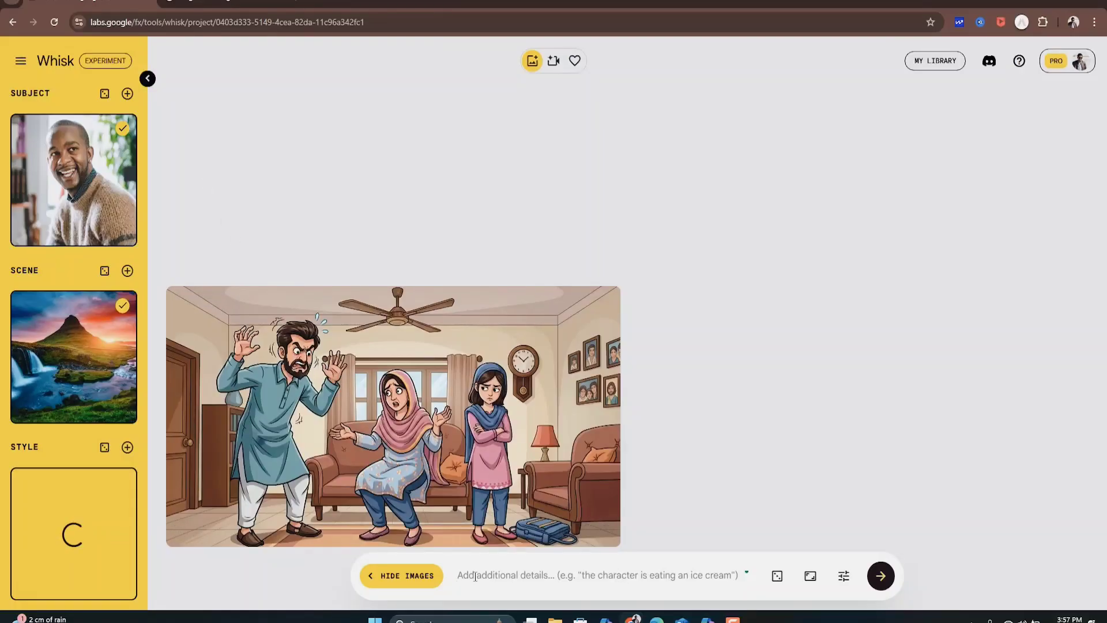
Generate images from the three references with the prompt "Combine all three images and make a new animated image".
text(Co)
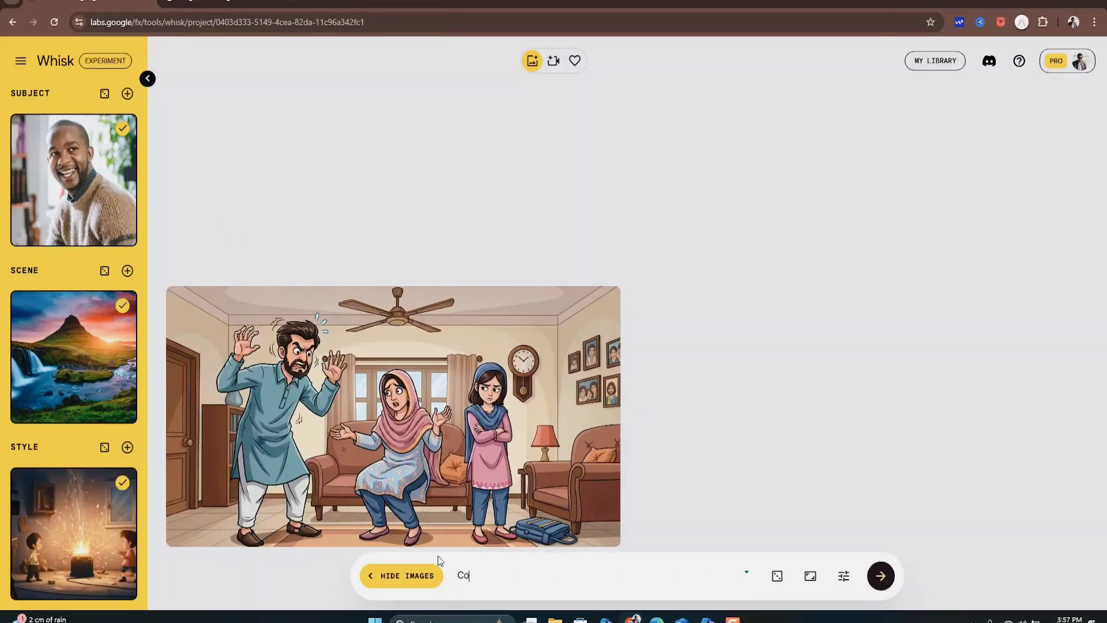
text(mbine all three images and make a new animated image)
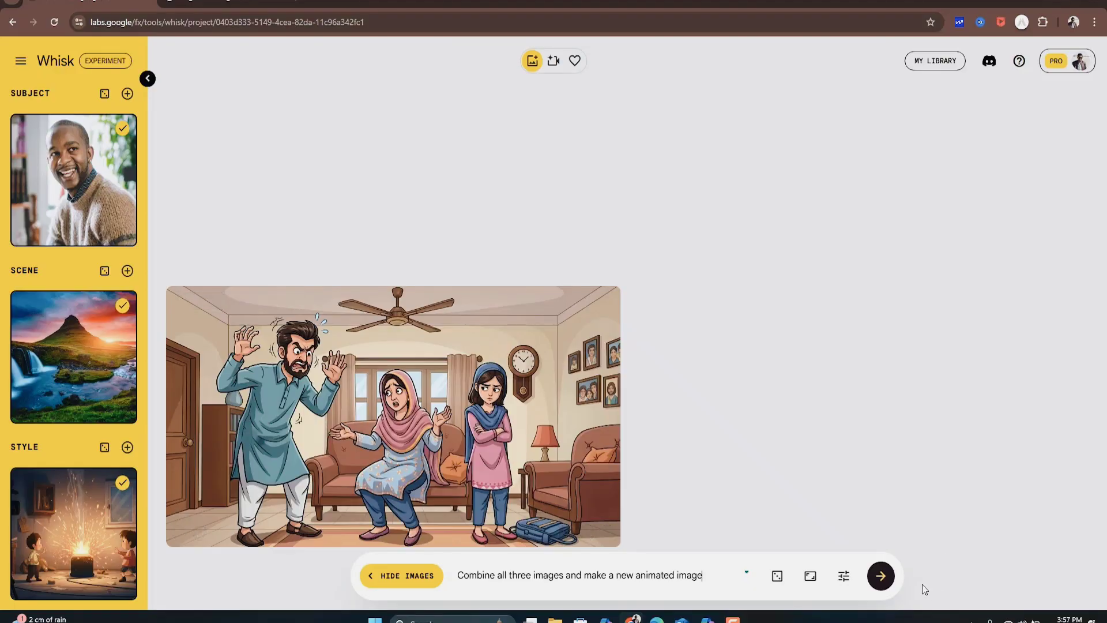
click(881, 577)
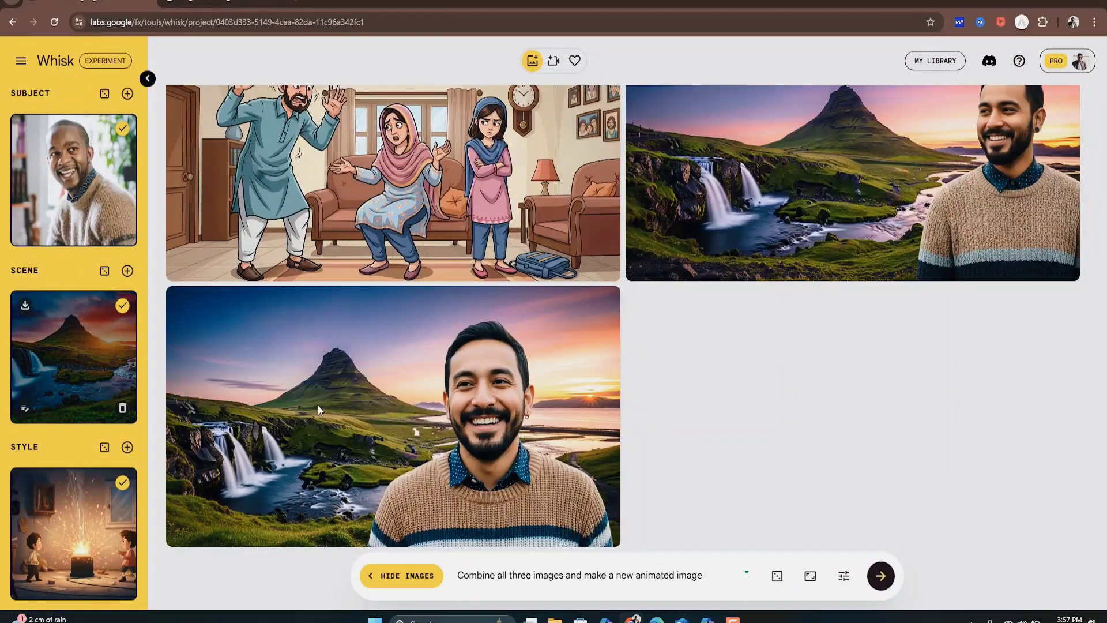
Examine both generated landscape portraits and their editable prompt details, closing them without changes.
click(891, 207)
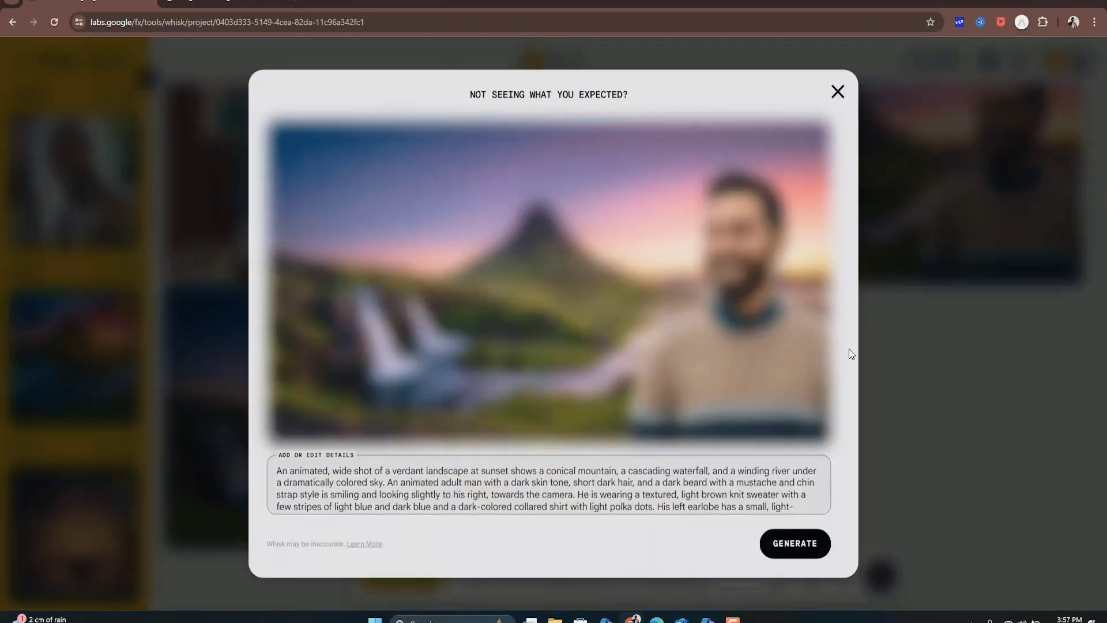
click(842, 87)
click(378, 408)
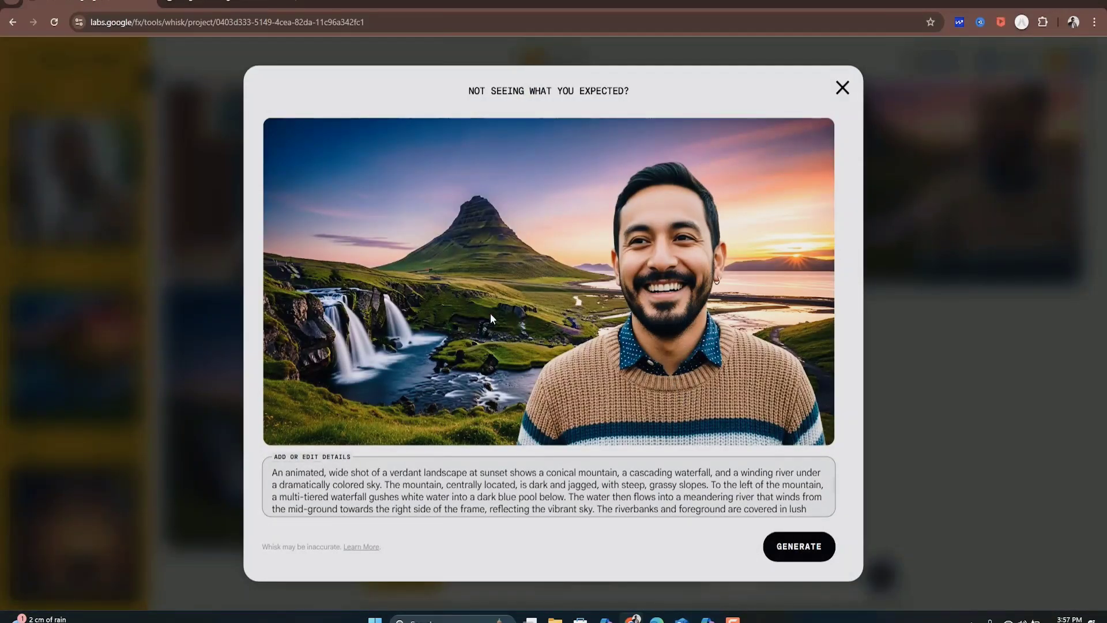
click(841, 88)
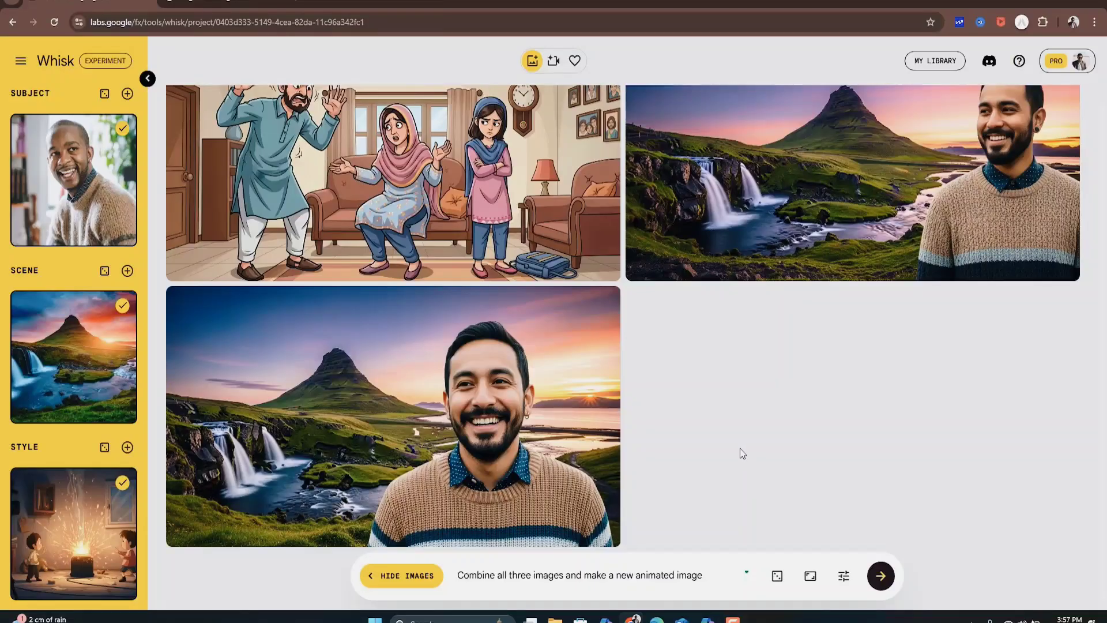
drag(718, 581, 399, 606)
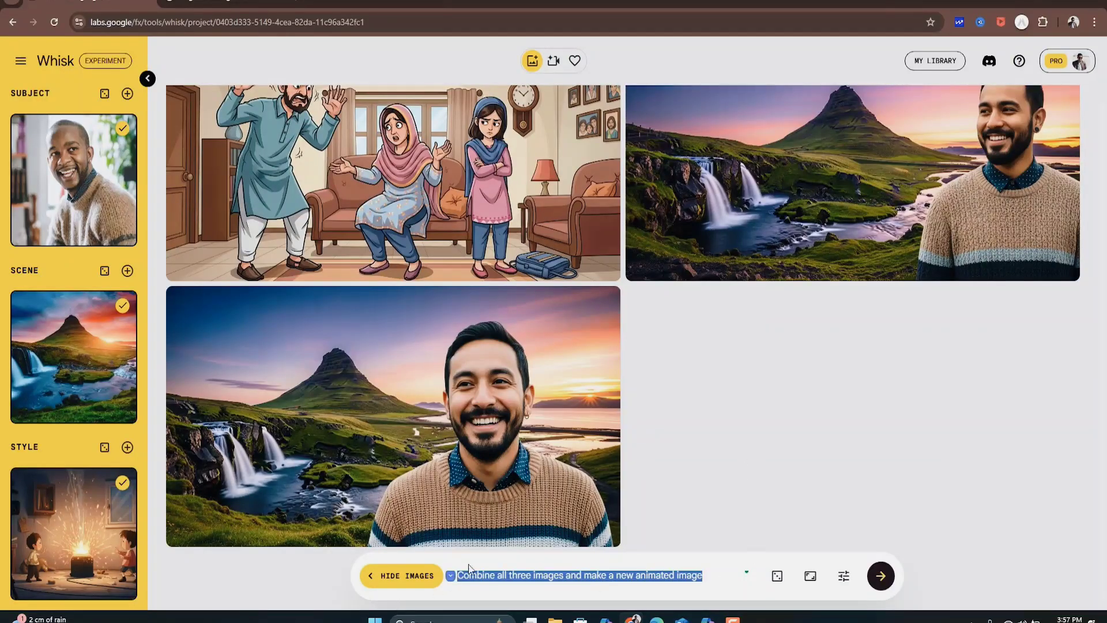
click(254, 300)
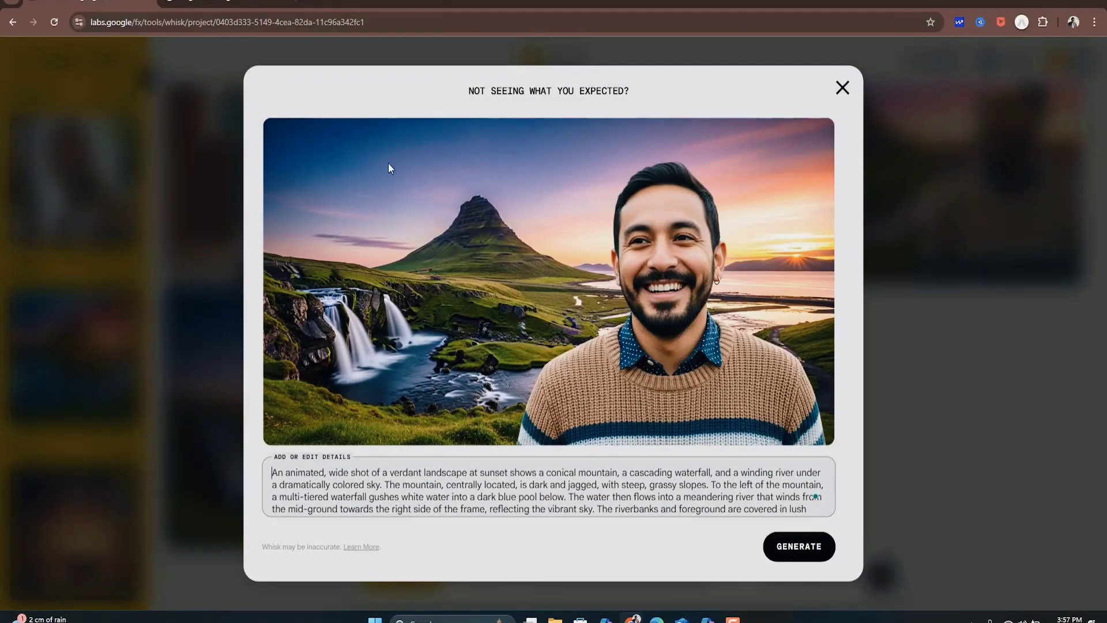
click(841, 89)
Refine the second generated portrait, with the man centred beside the mountain, using the prompt "the character is eating an ice cream".
mouse_move(185, 306)
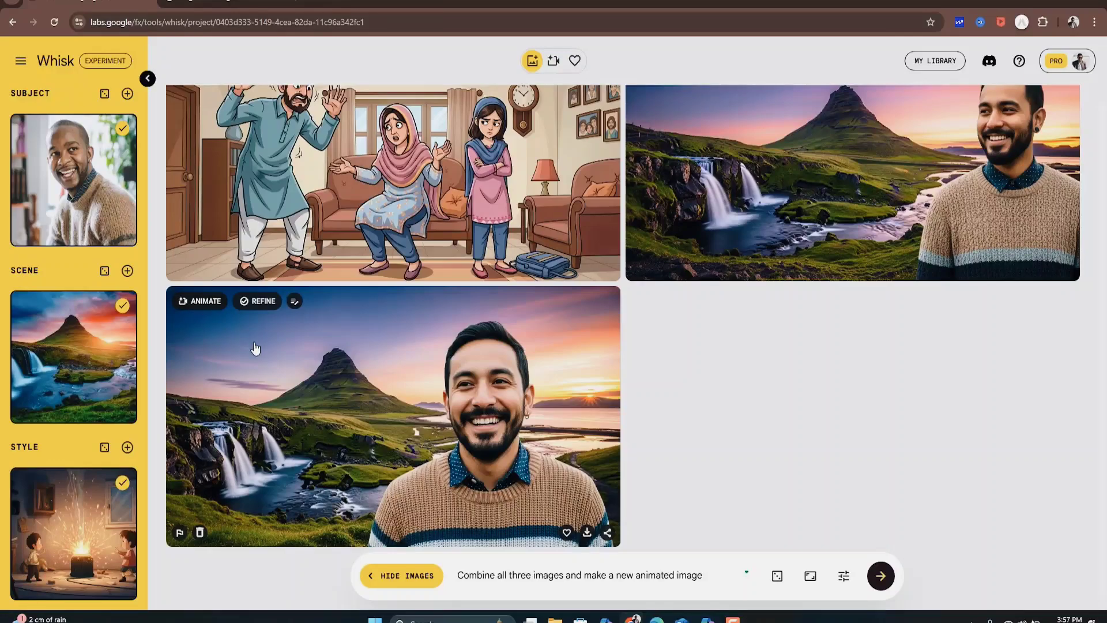
click(259, 304)
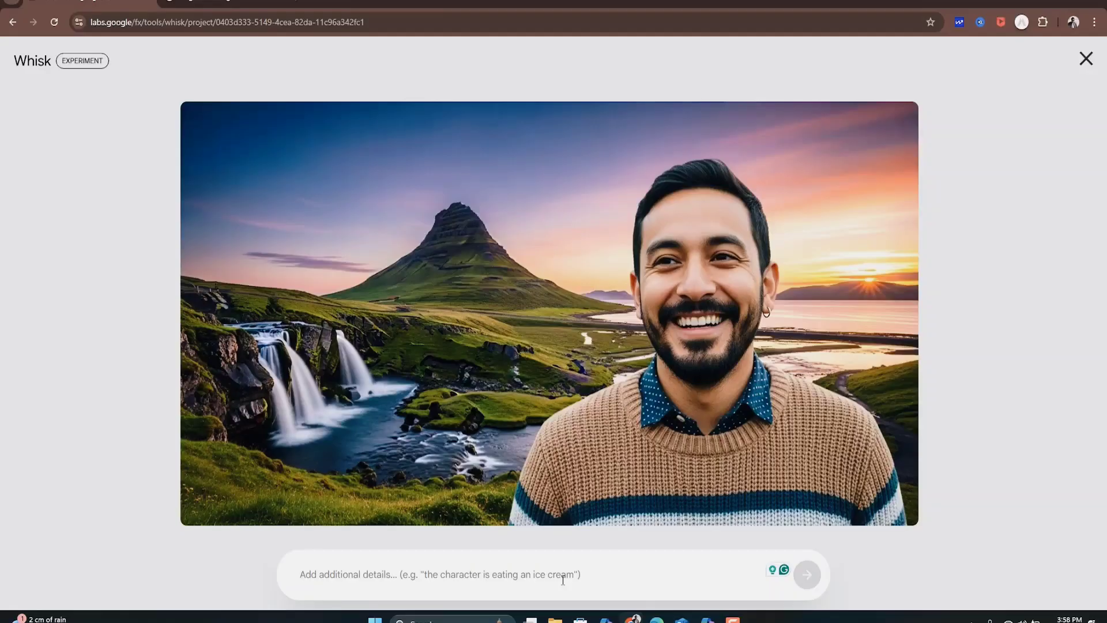
text(the)
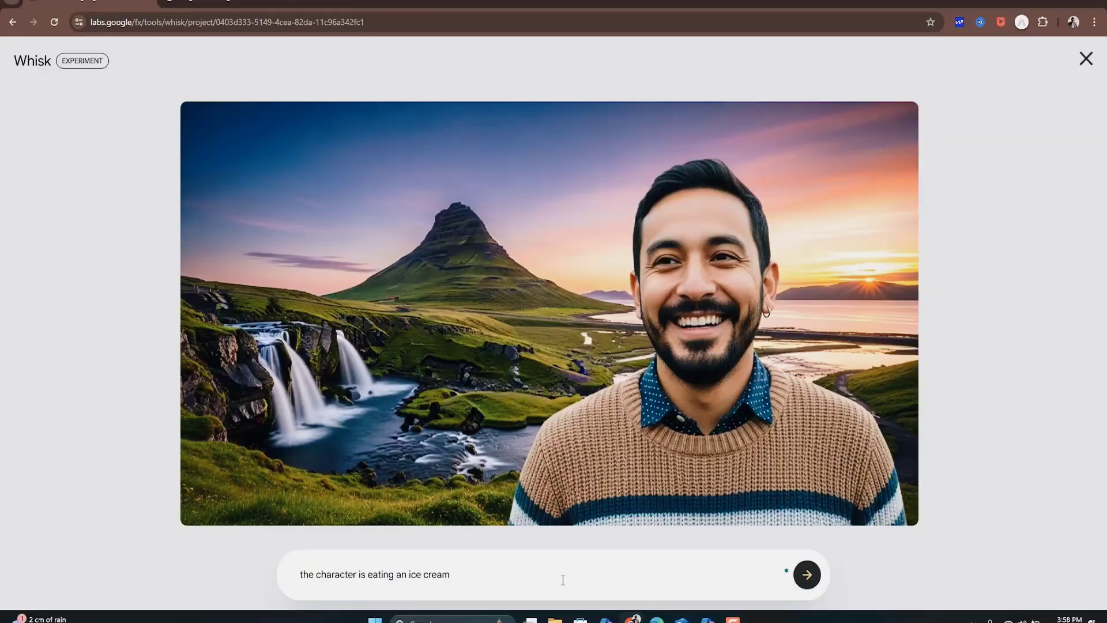
click(804, 574)
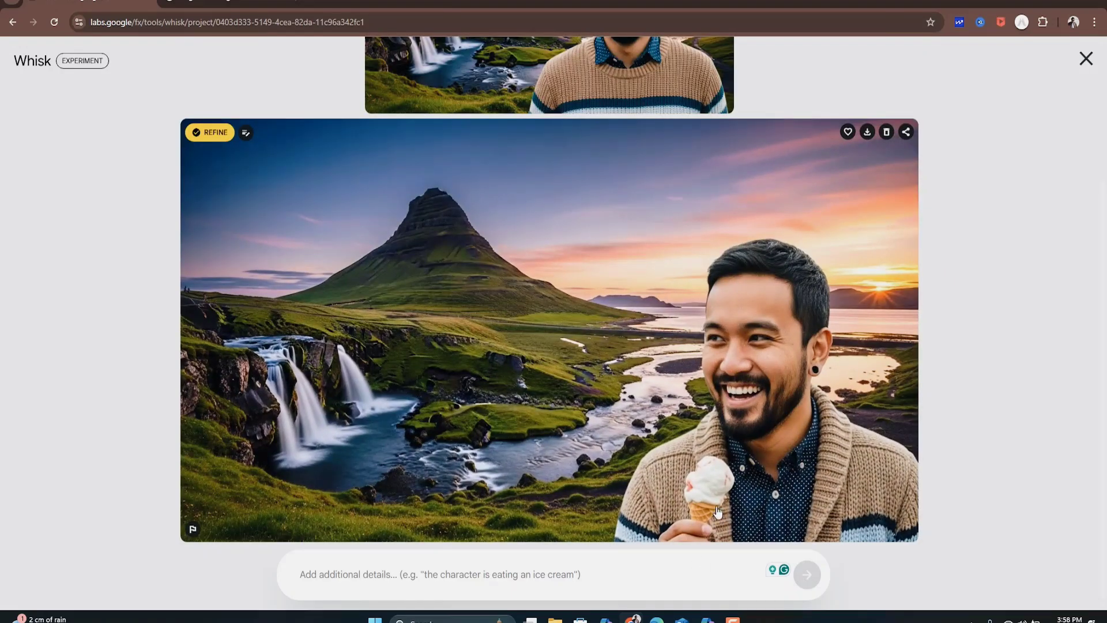
Compare the refined ice cream image with the original portrait and close the refine view.
scroll(754, 444, up, 2)
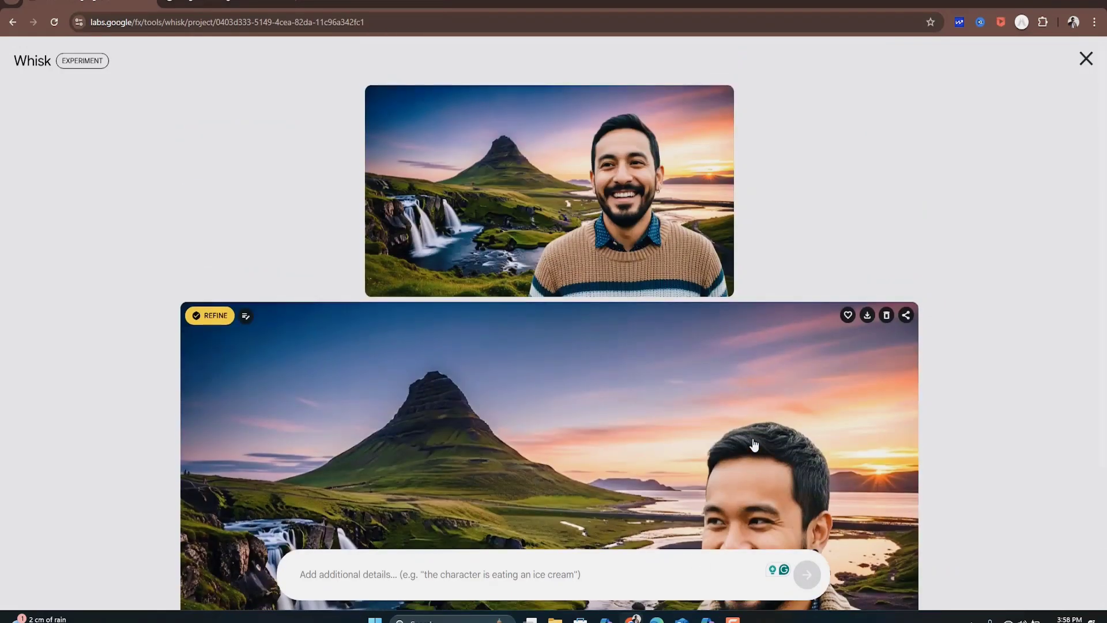
scroll(749, 345, down, 2)
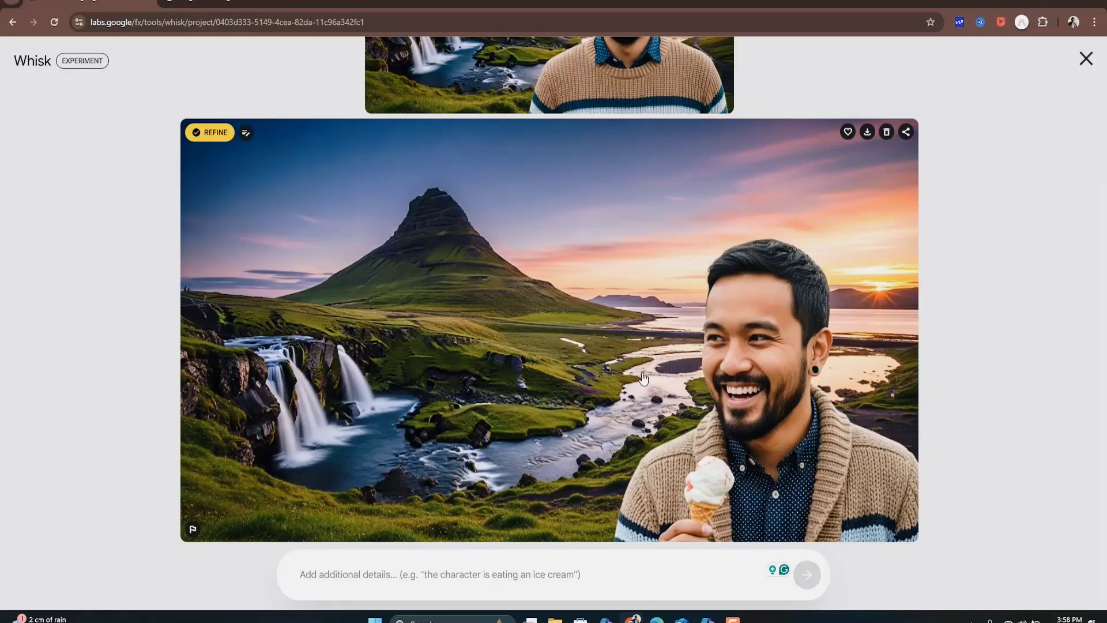
scroll(739, 367, up, 2)
scroll(741, 367, down, 2)
scroll(731, 358, up, 3)
scroll(704, 373, down, 3)
scroll(876, 271, up, 2)
scroll(876, 272, up, 1)
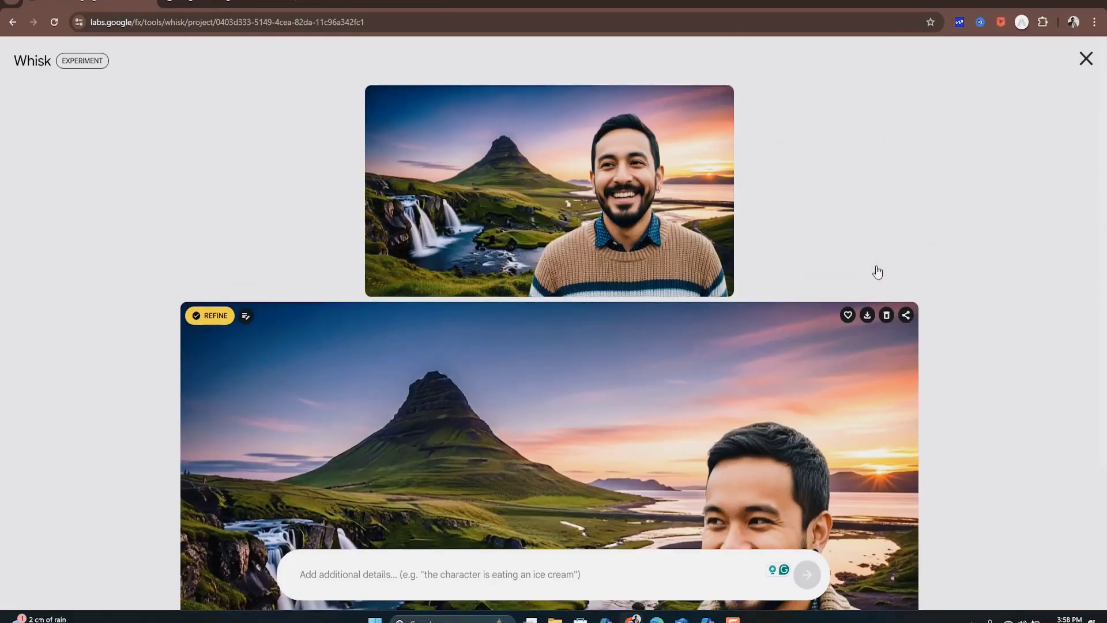
click(1086, 60)
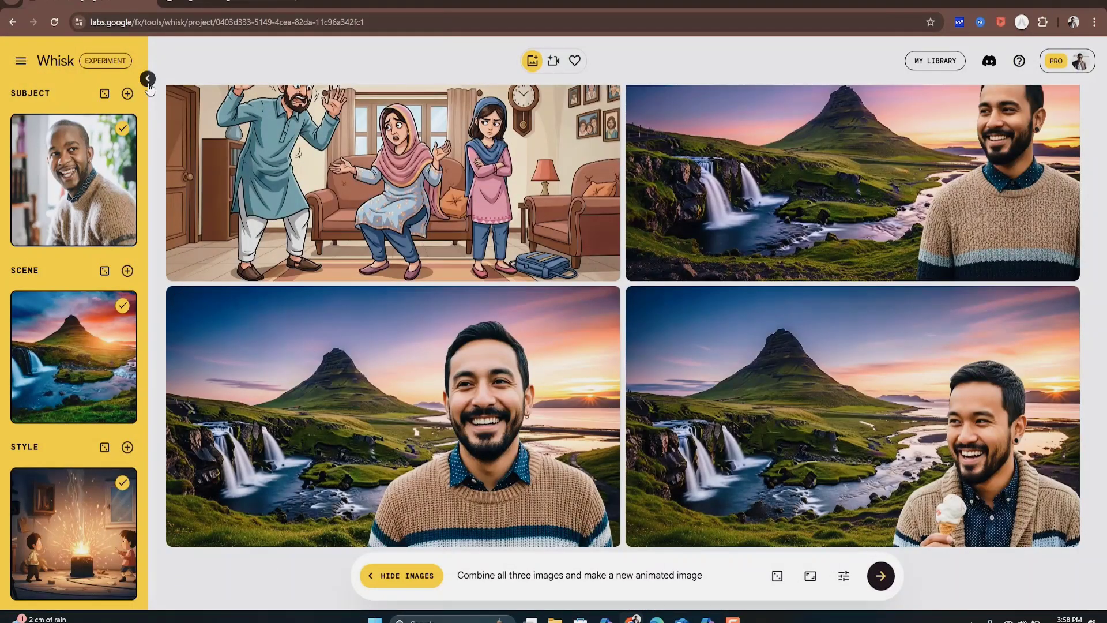
Collapse the reference images, review the generated gallery, and open the account details to check the remaining AI credits.
click(147, 79)
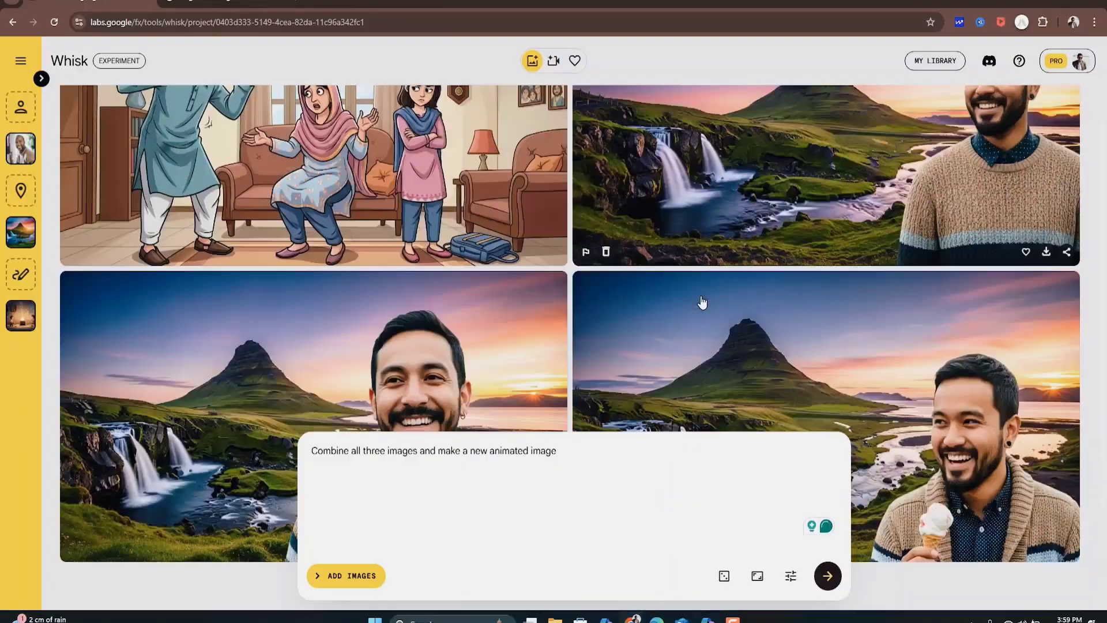
scroll(702, 302, down, 2)
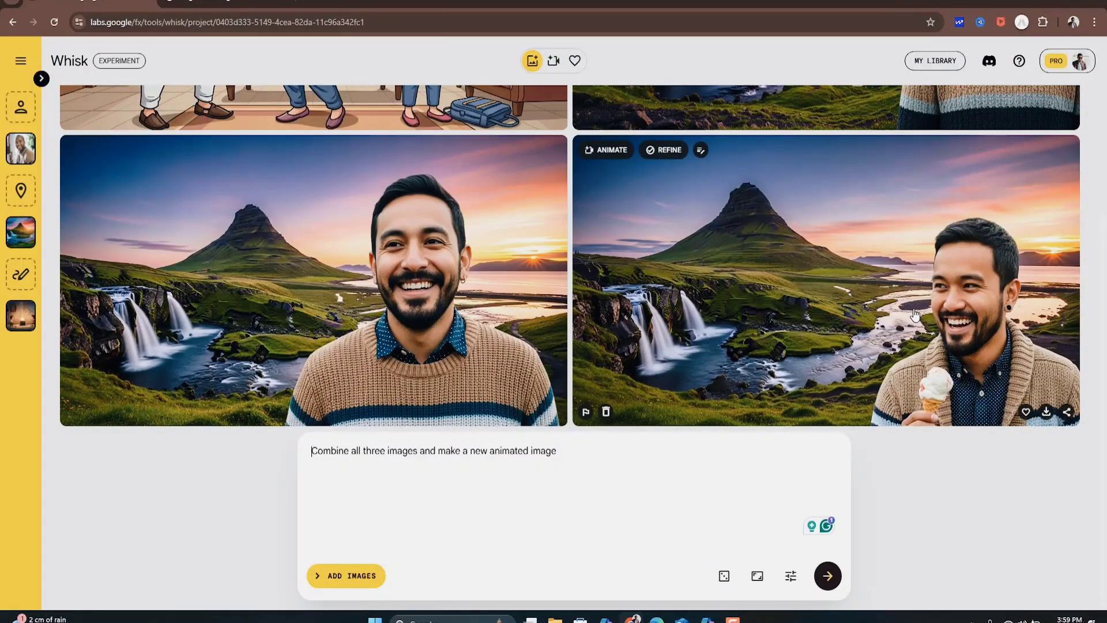
scroll(792, 314, up, 2)
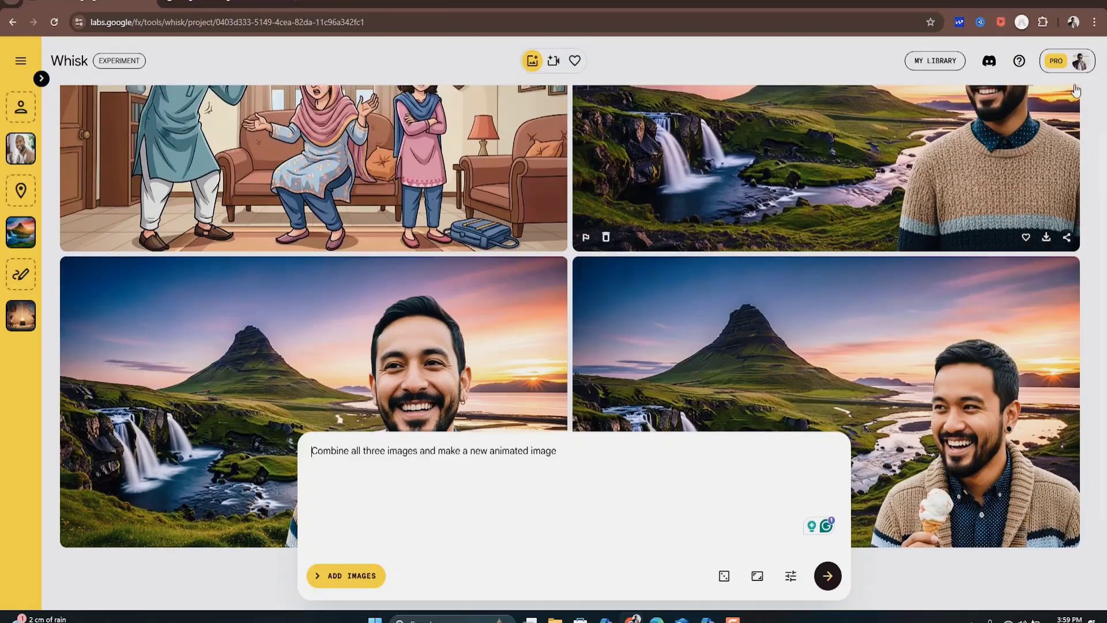
click(1076, 63)
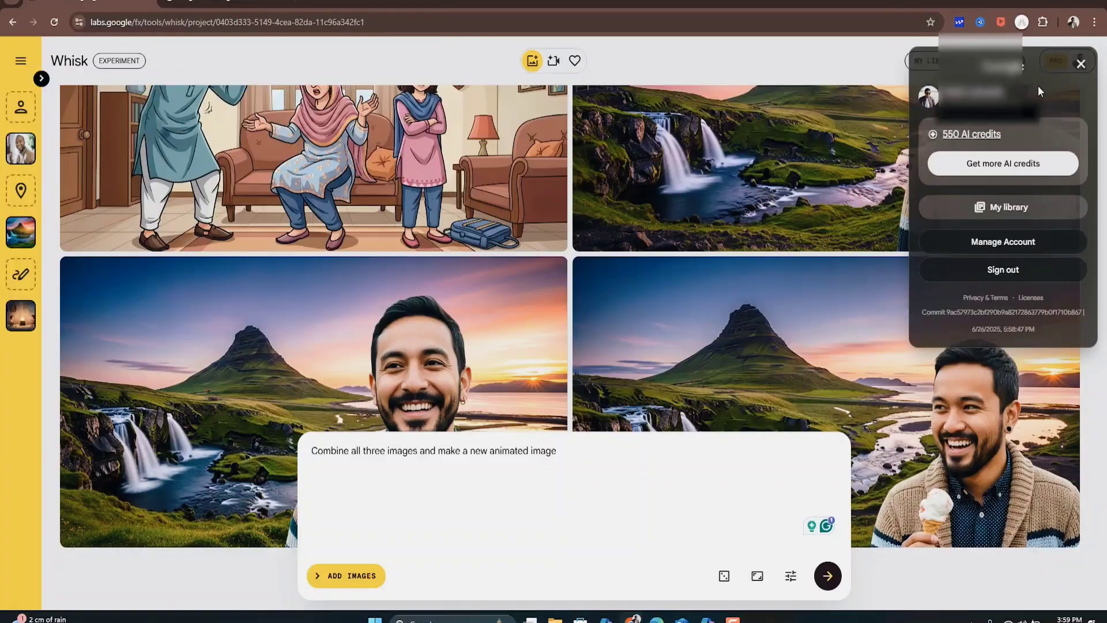
Close the account details and review the generated cartoon family and landscape portrait images in the gallery.
click(1080, 67)
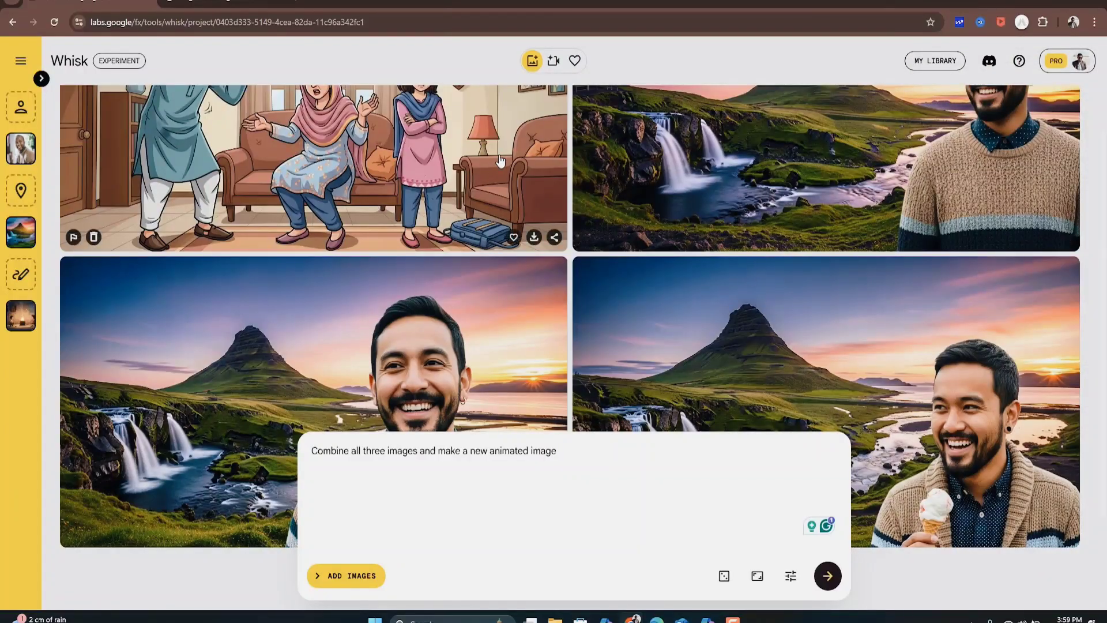
scroll(368, 231, up, 2)
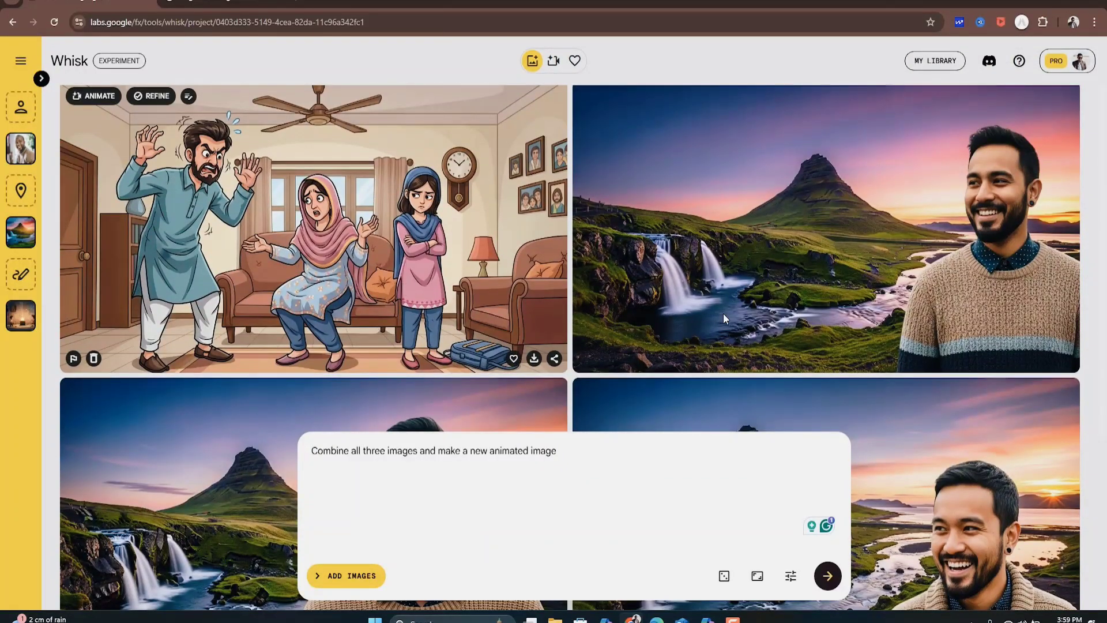
scroll(733, 280, down, 4)
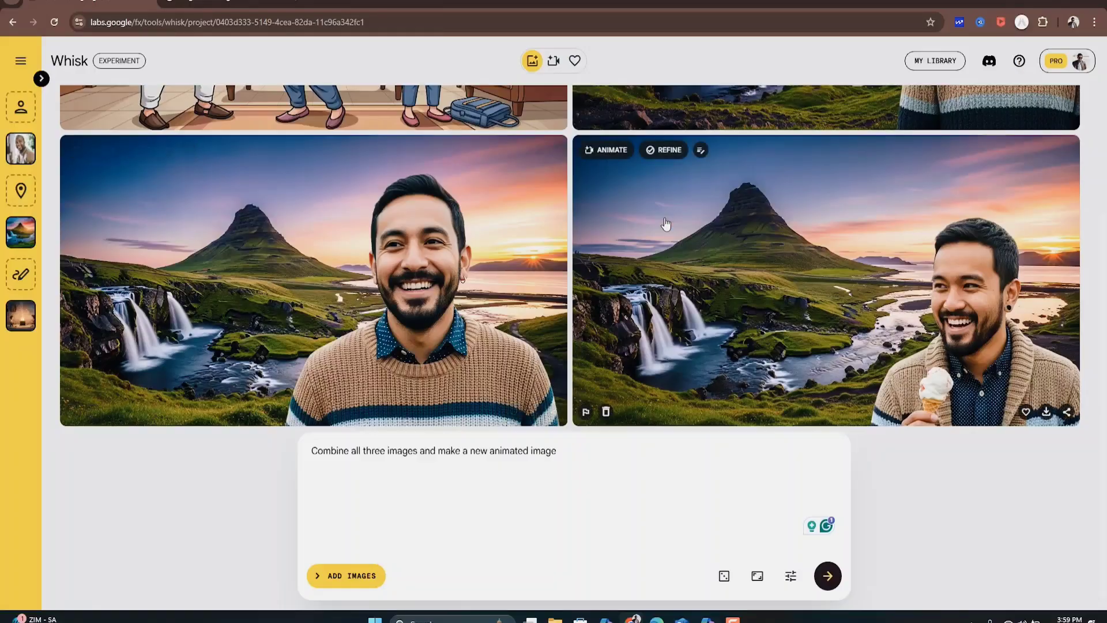
scroll(233, 199, up, 3)
scroll(233, 199, down, 3)
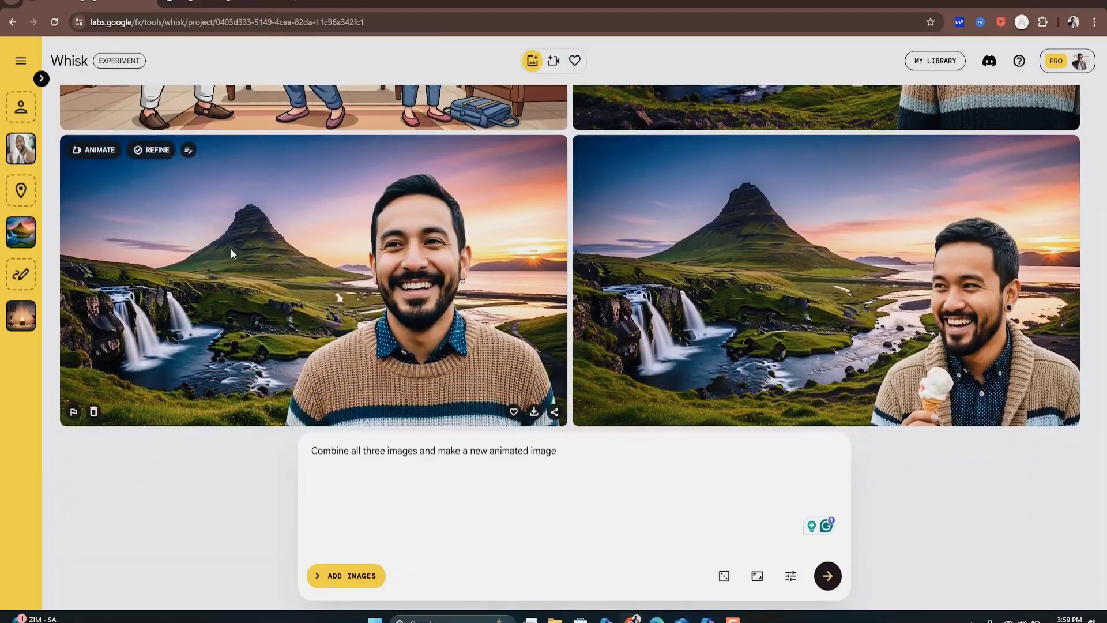
scroll(819, 384, up, 2)
scroll(819, 384, up, 2)
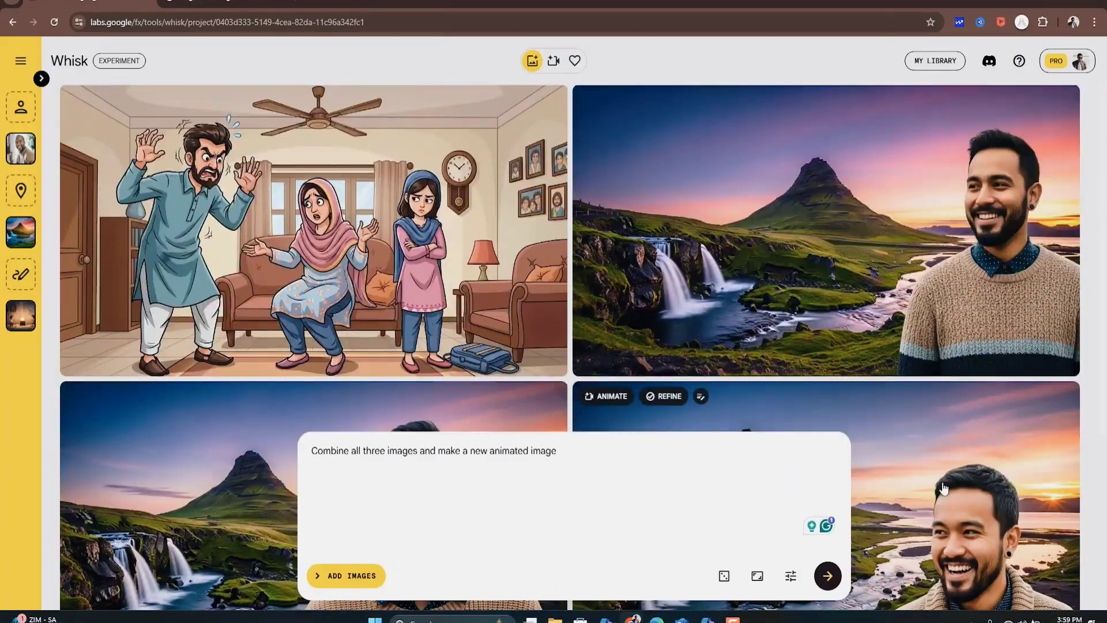
Open the editable prompt details of the generated cartoon family image.
scroll(824, 400, down, 4)
scroll(451, 434, up, 3)
scroll(451, 433, up, 1)
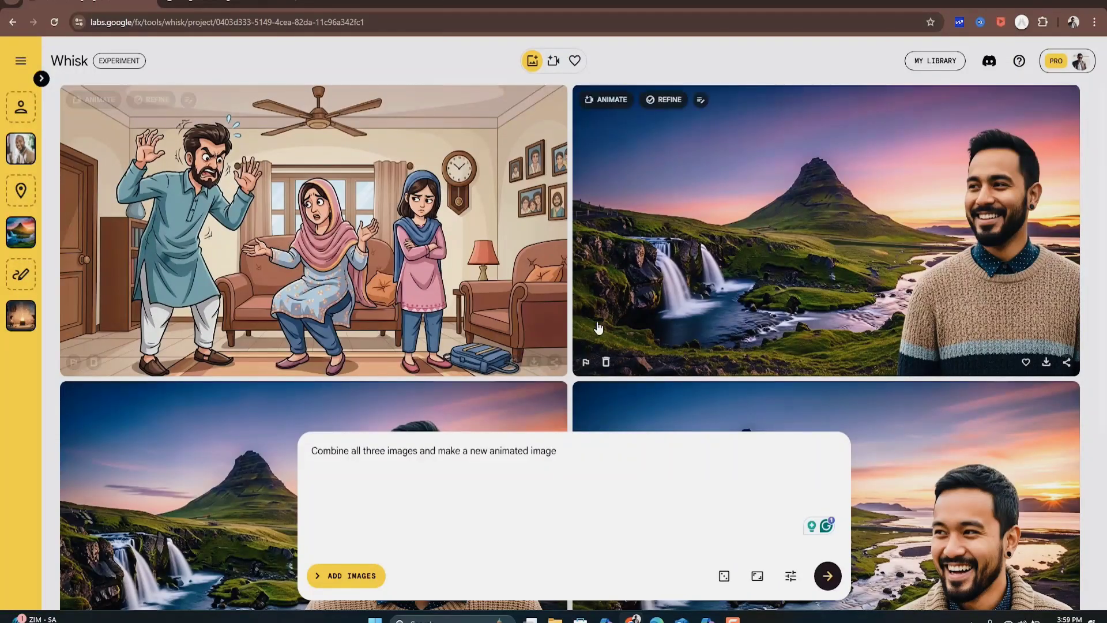
click(151, 99)
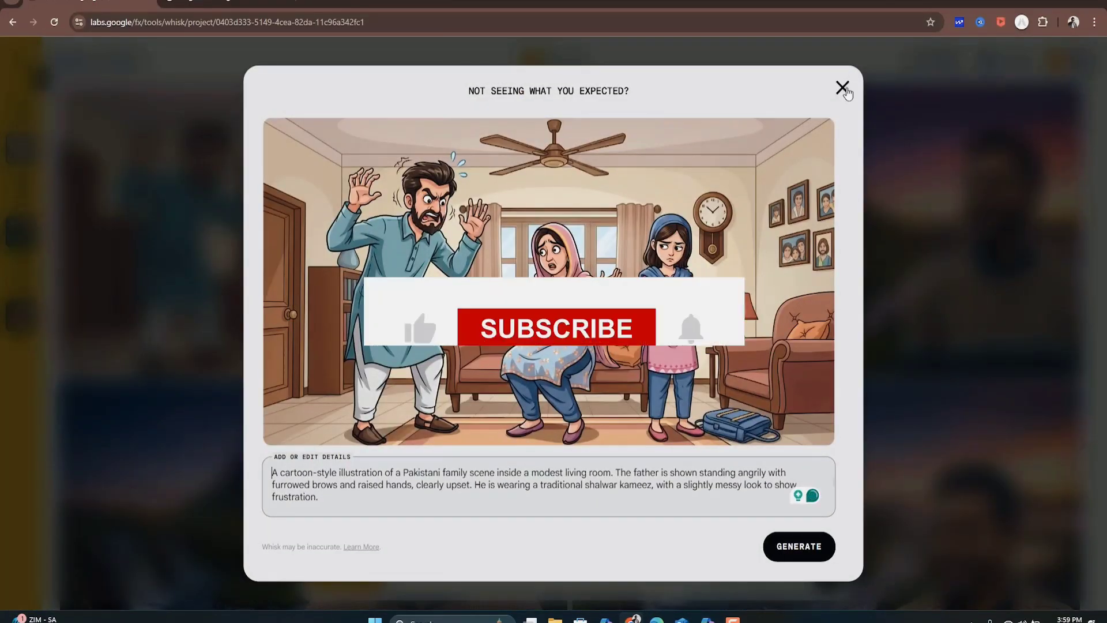